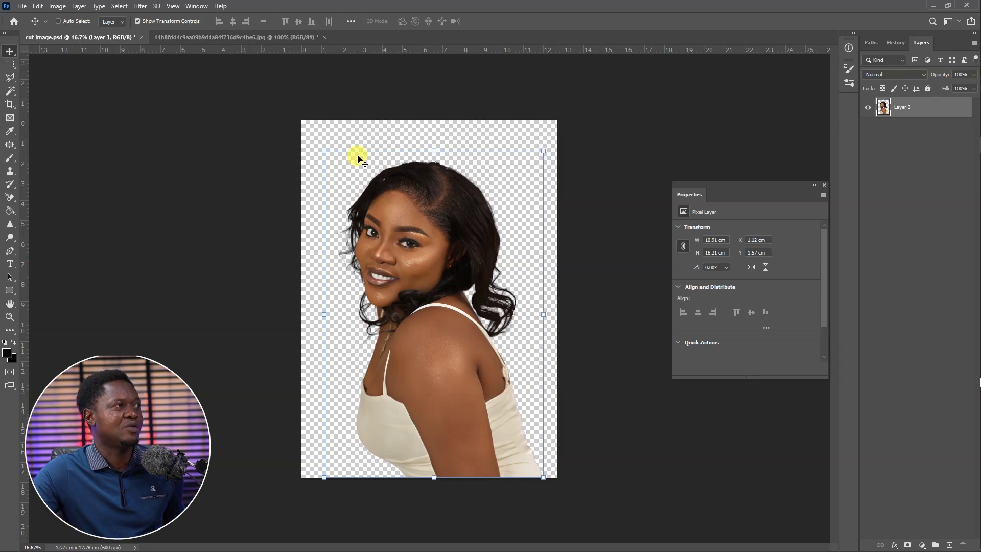
- Copy the floral curtain background image into the cut image.psd document as a new layer
click(241, 38)
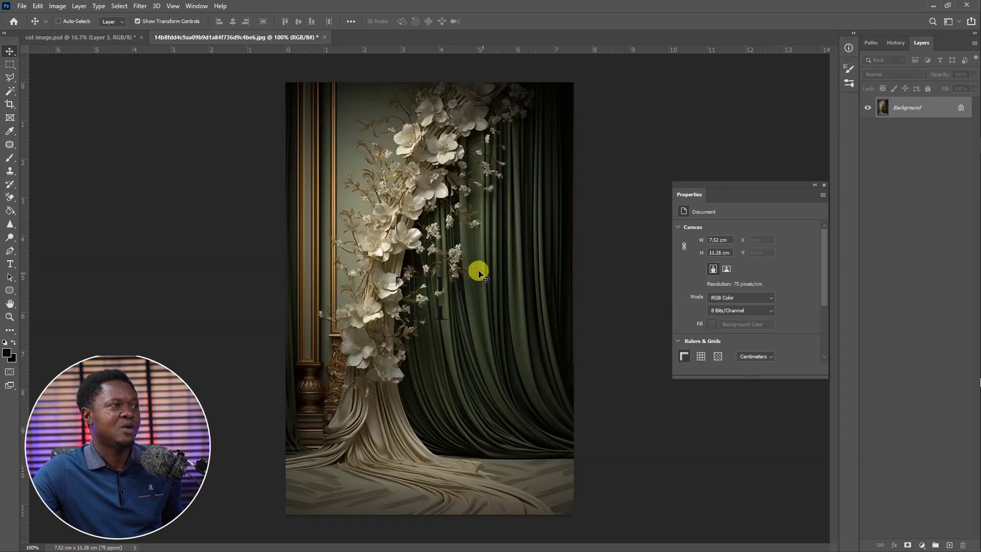
click(86, 36)
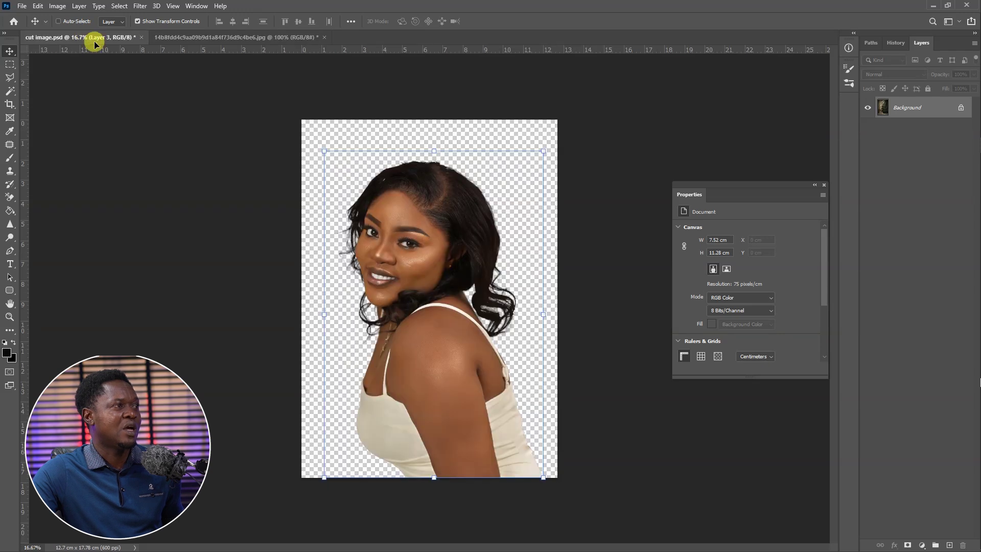
drag(433, 308, 434, 307)
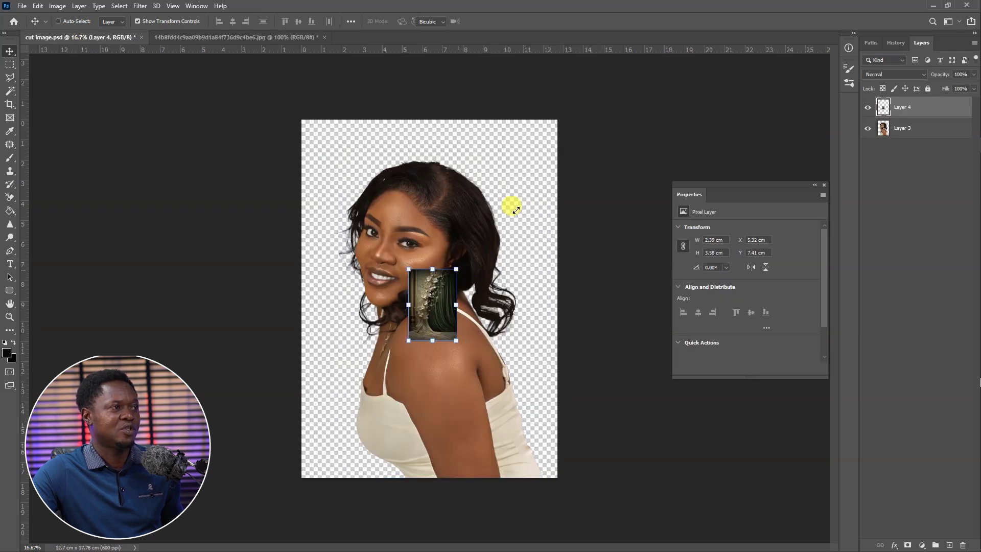
- Scale the curtain background layer to about 643% so it covers the canvas, and move it beneath the woman's cutout layer
drag(457, 268, 598, 124)
drag(408, 340, 230, 544)
drag(390, 302, 396, 219)
drag(414, 283, 425, 413)
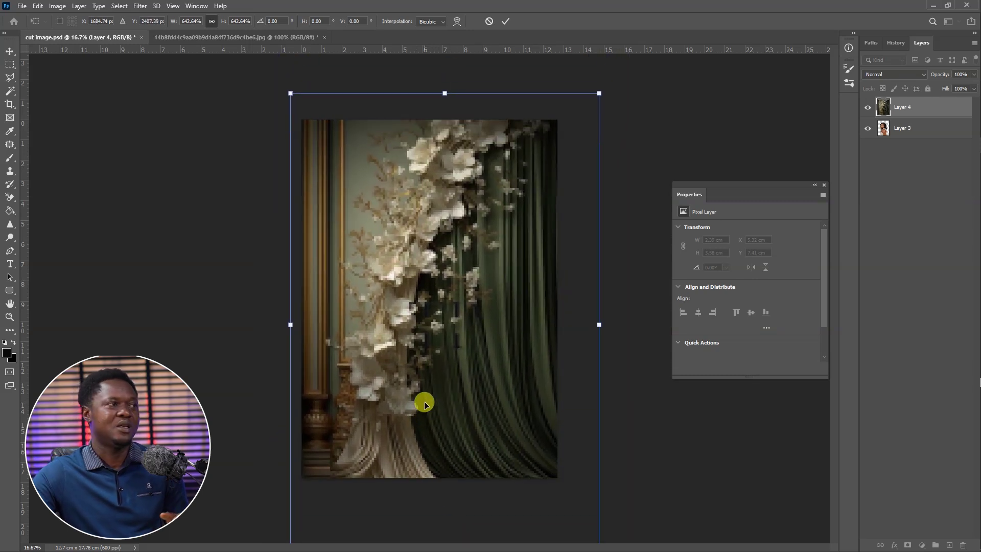
drag(432, 304, 428, 308)
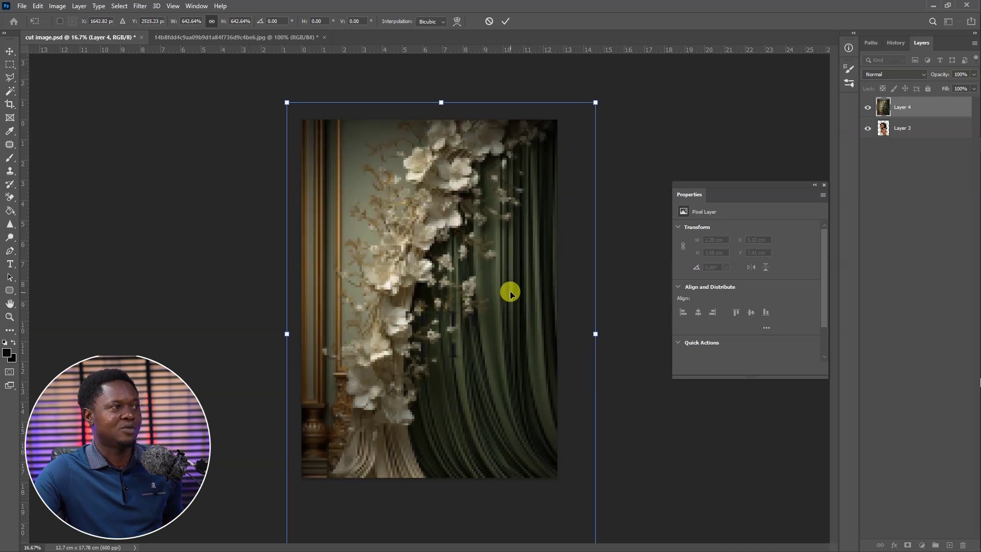
key(Return)
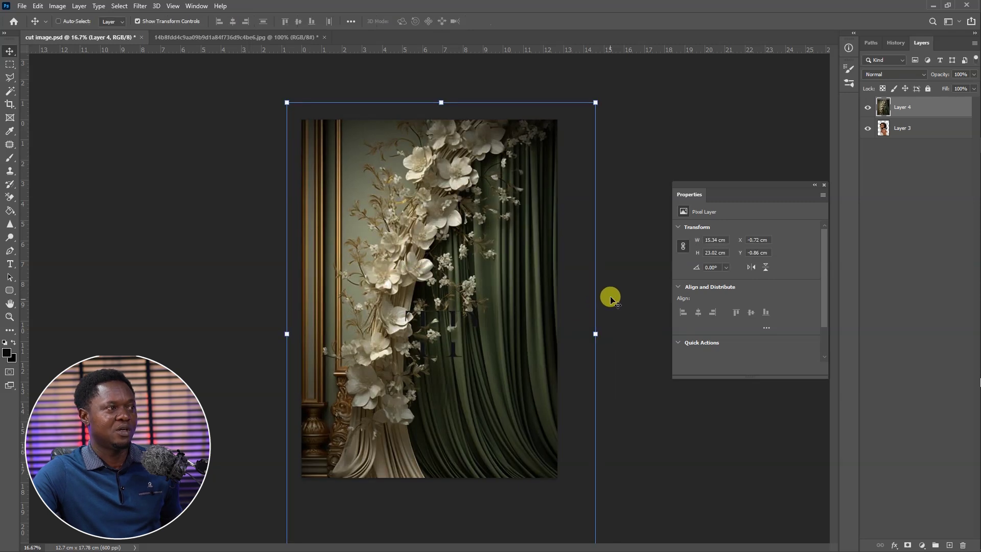
drag(838, 217, 857, 290)
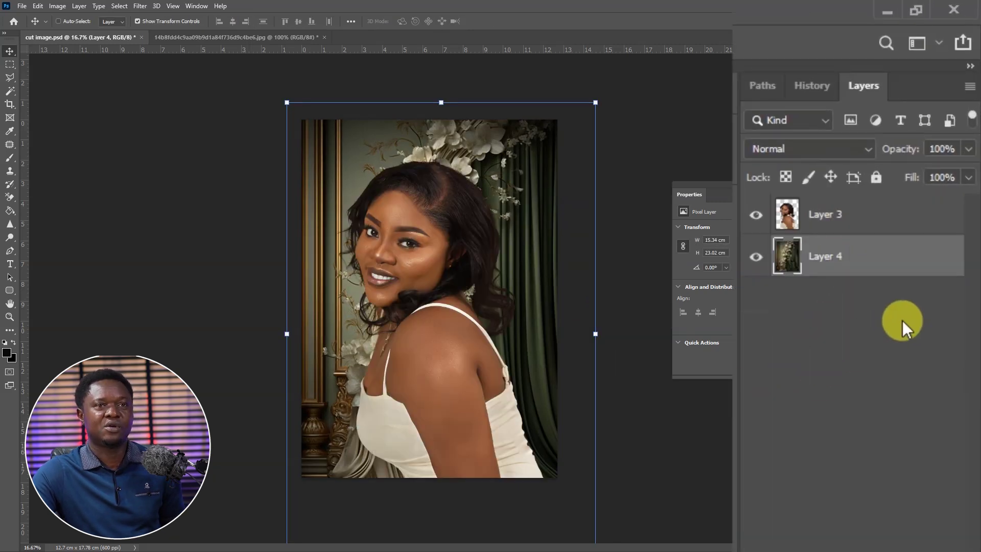
- Duplicate both the woman's cutout layer and the background layer, and group the two copies
shift+click(887, 228)
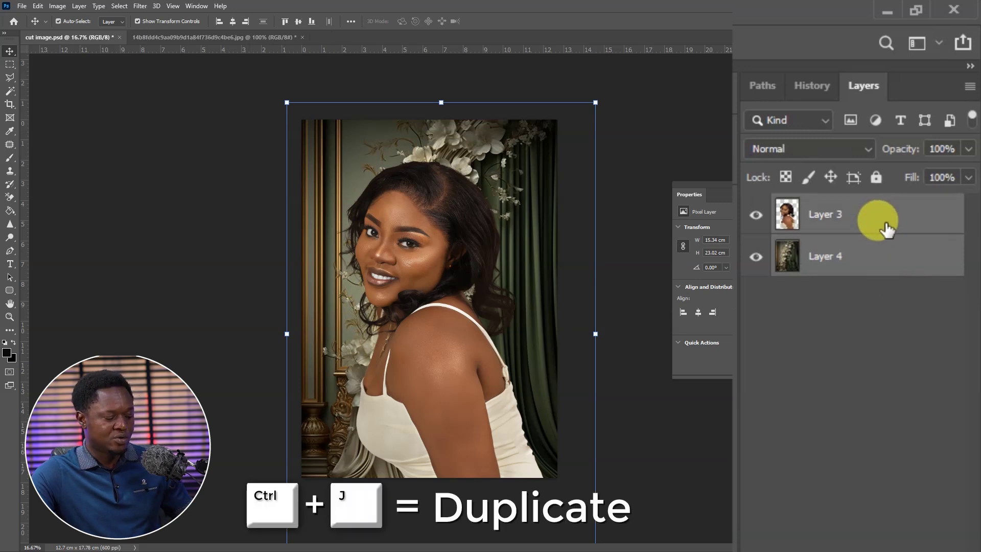
key(ctrl+j)
click(887, 213)
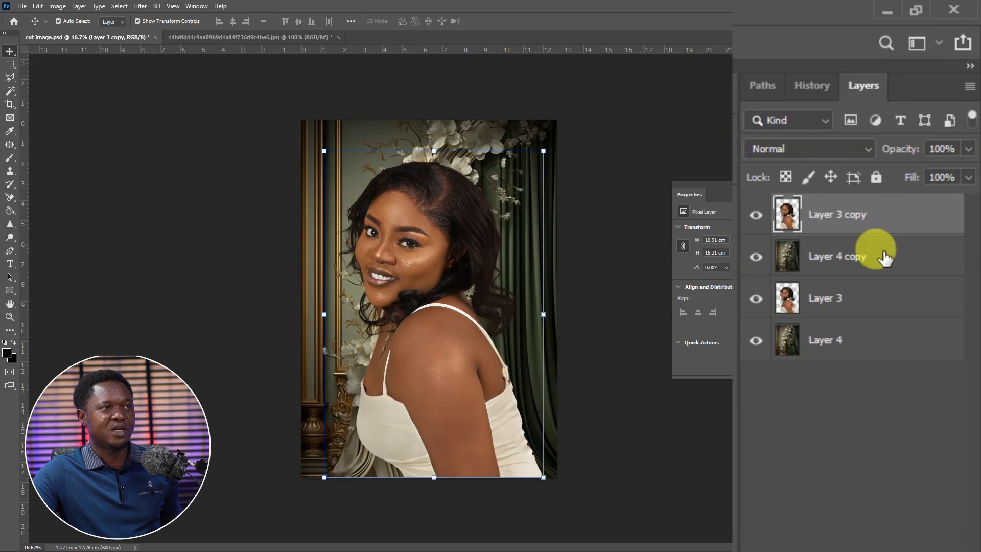
shift+click(886, 257)
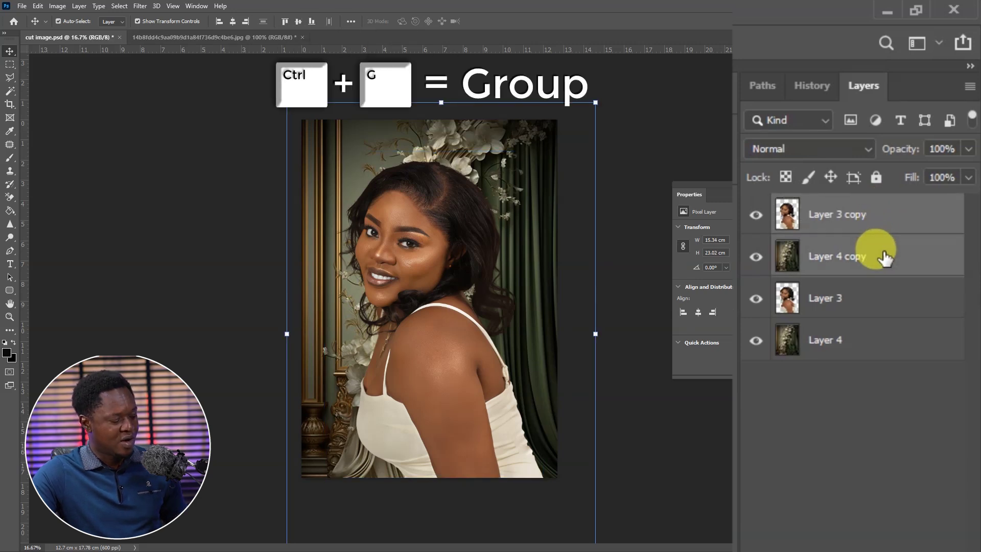
key(ctrl+g)
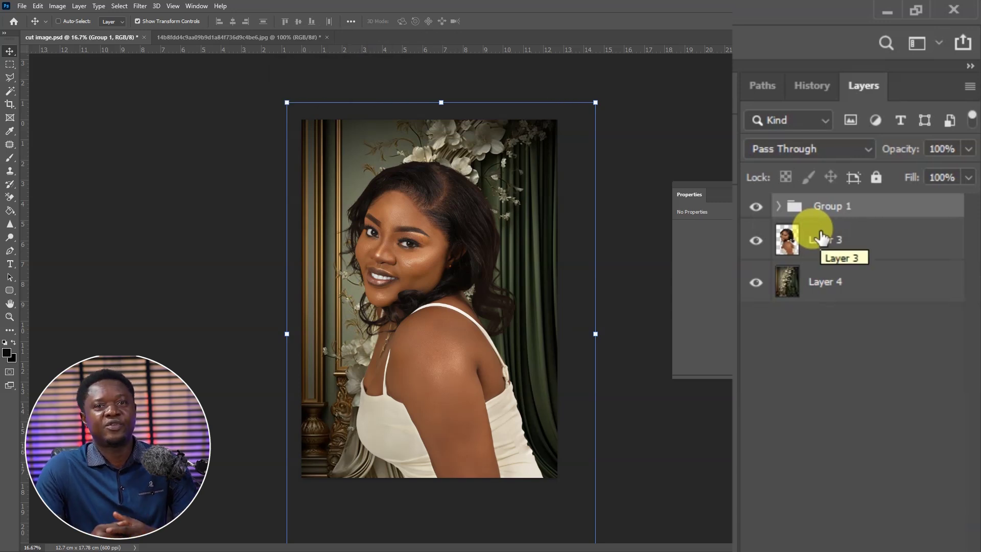
- Add a Curves adjustment above Layer 3 copy inside the group and clip it to that layer
click(778, 206)
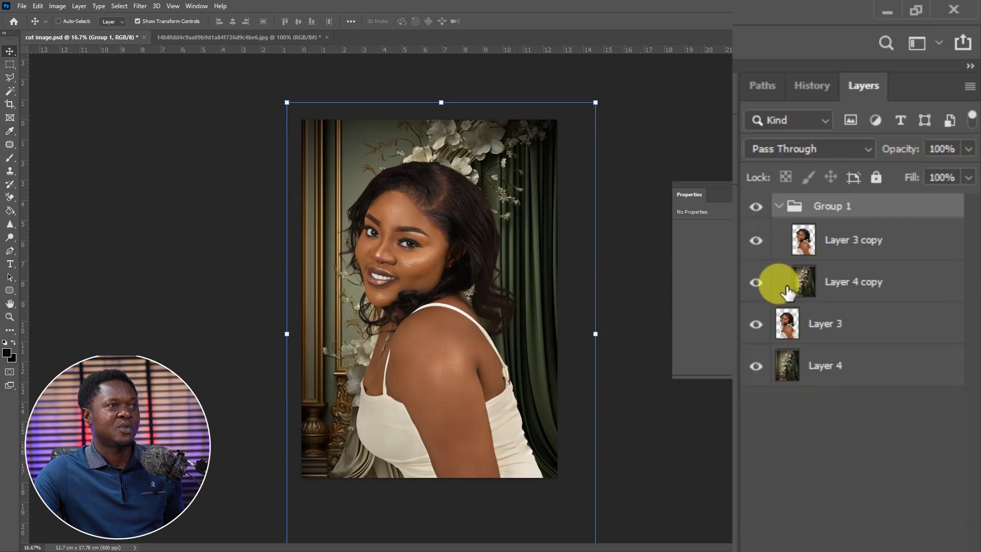
click(899, 241)
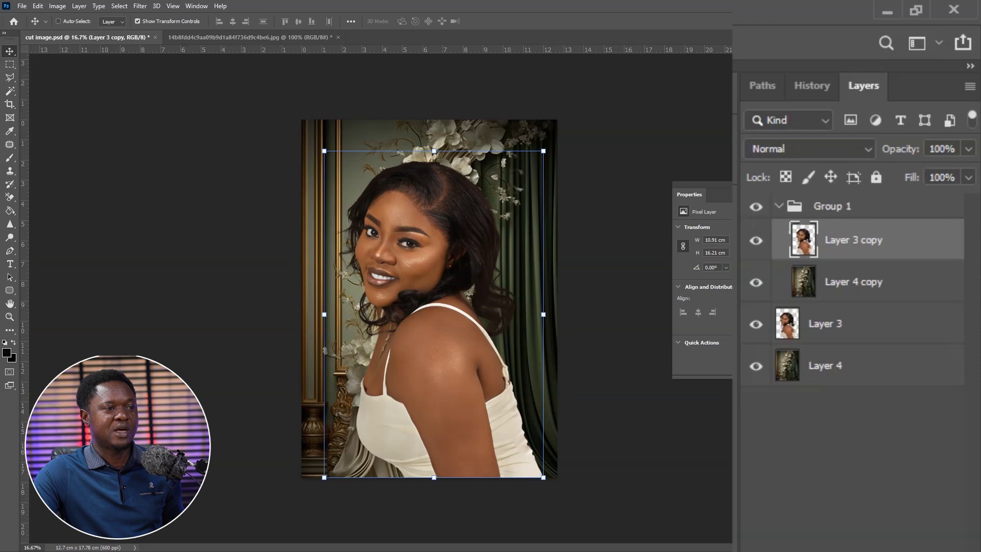
click(921, 546)
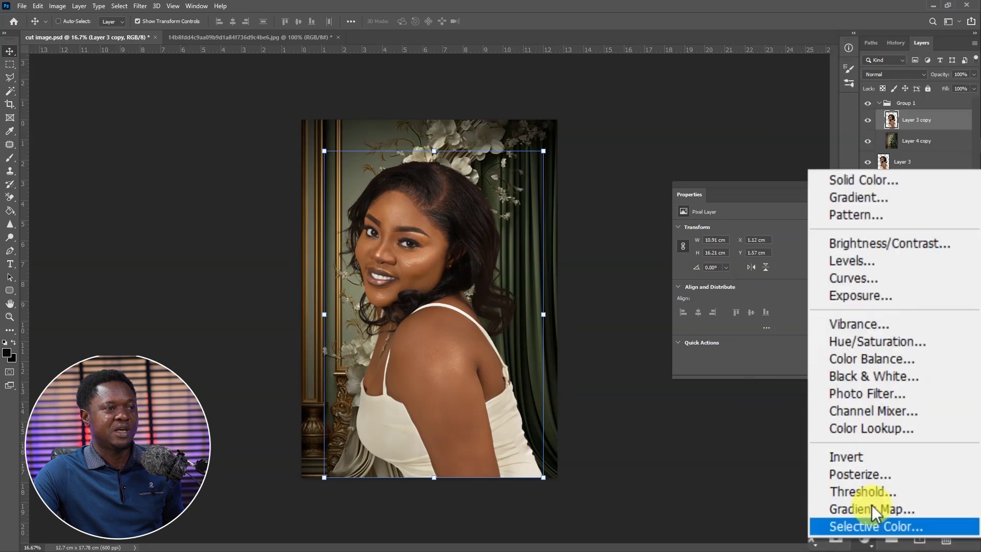
click(885, 280)
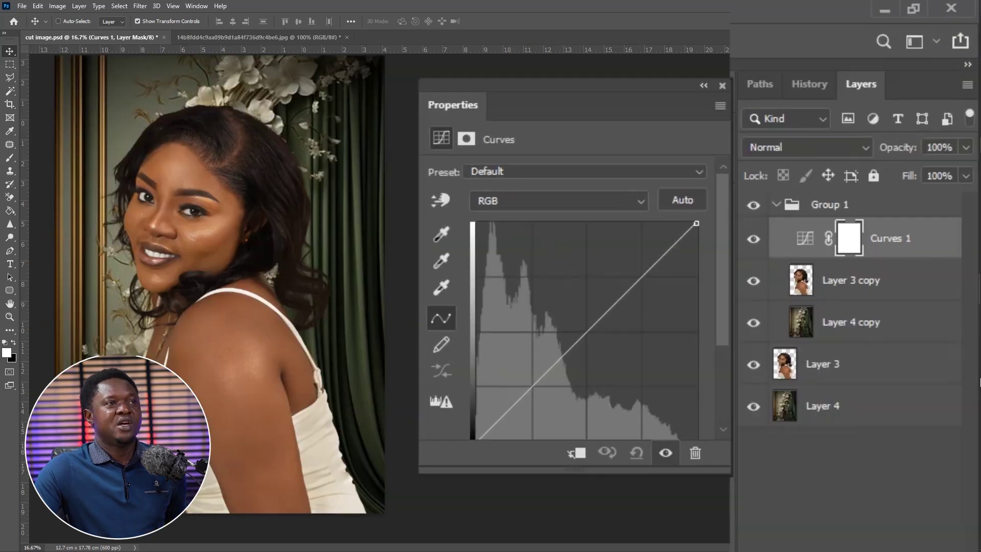
click(801, 241)
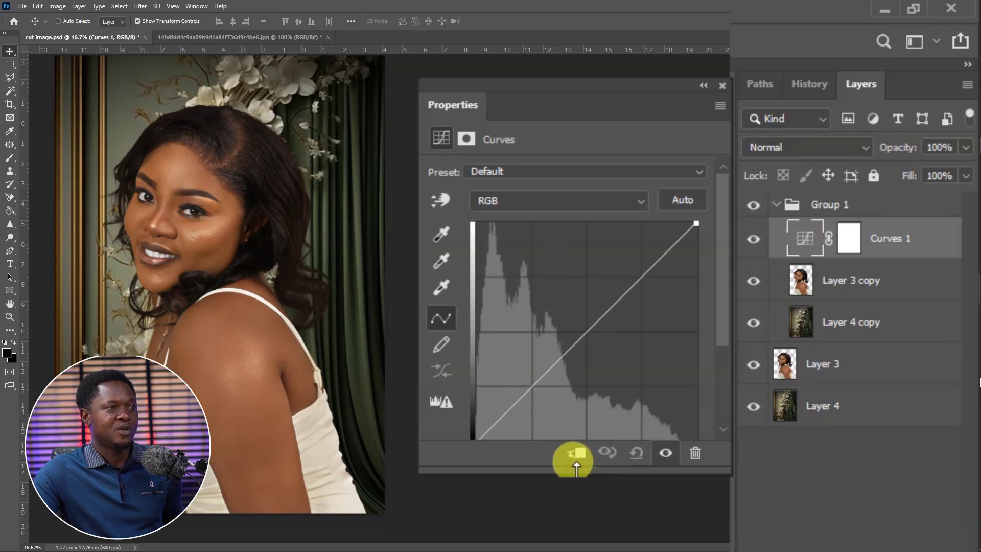
click(577, 454)
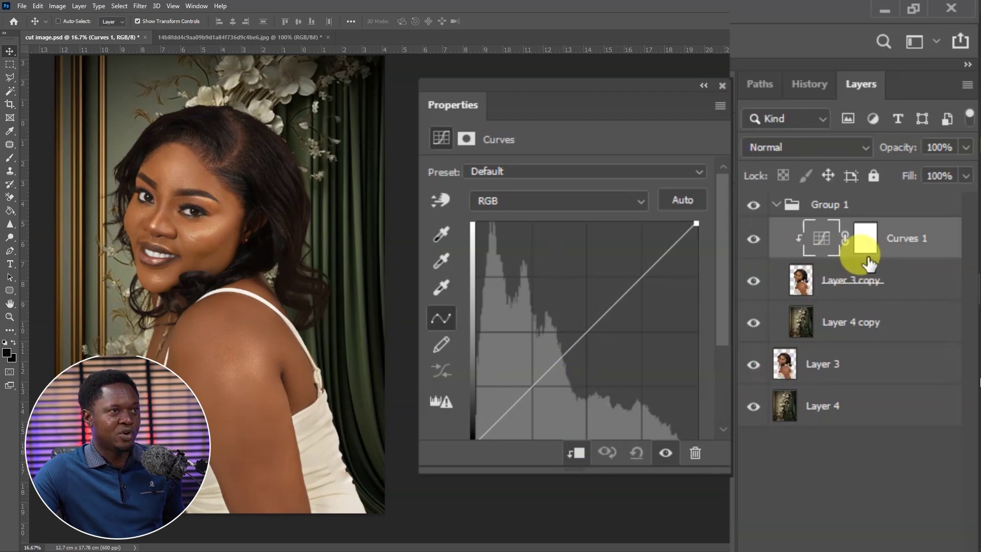
alt+click(817, 258)
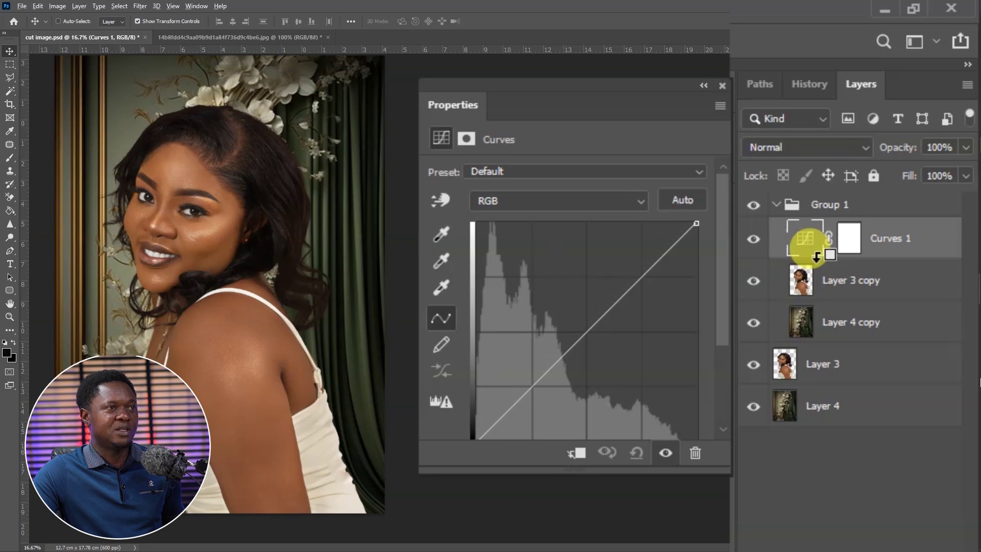
alt+click(817, 256)
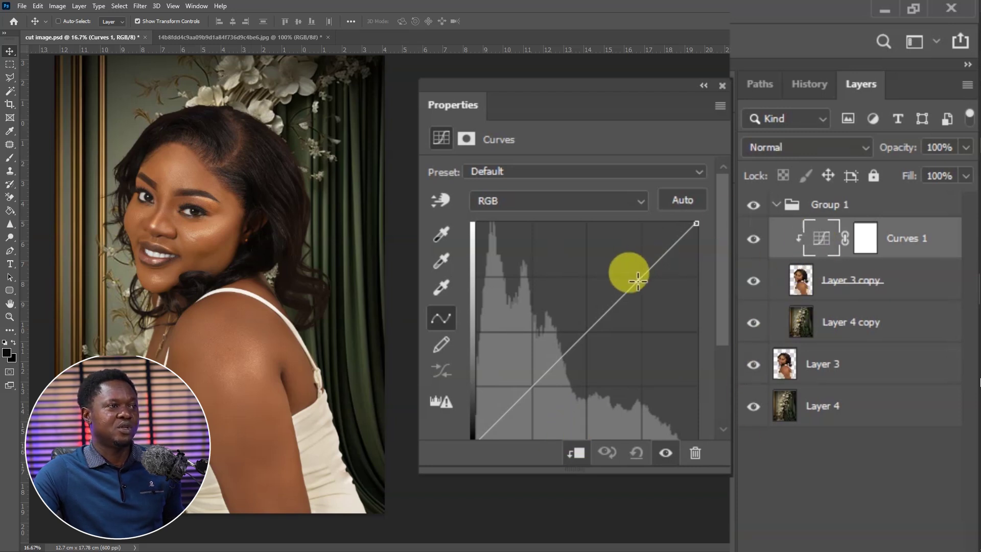
- Open the target shadow color of the Curves black point eyedropper, with sampling set to 5 by 5 Average and Current & Below
drag(624, 276, 437, 268)
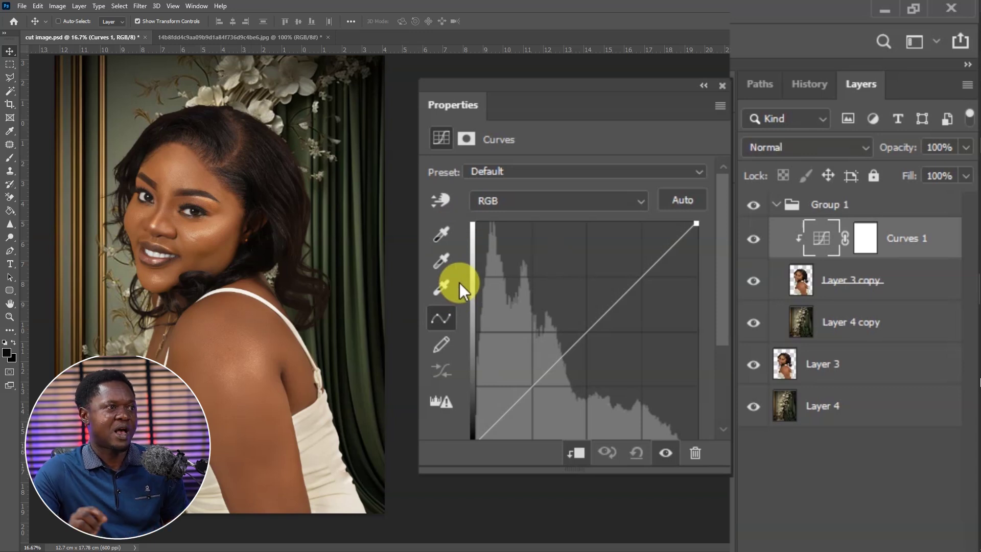
click(453, 241)
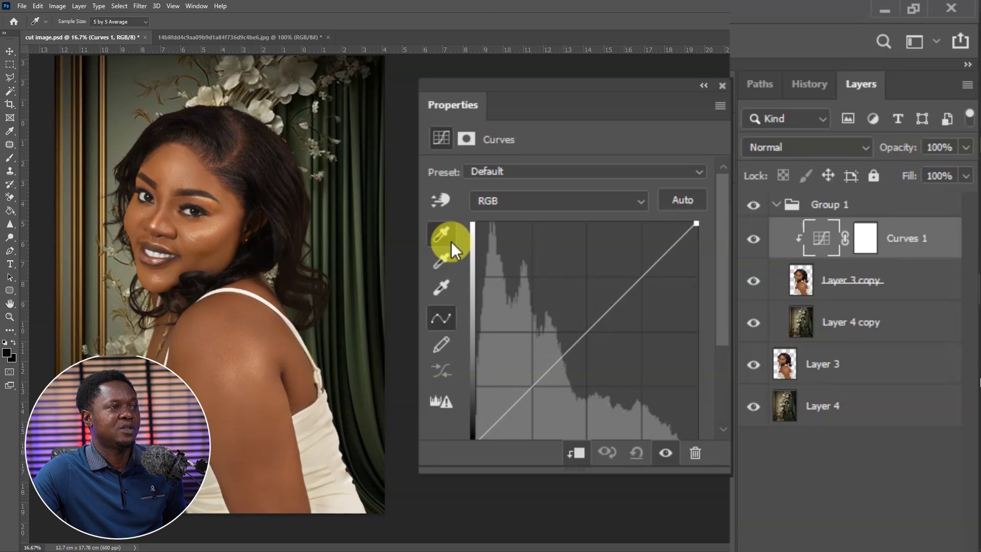
double_click(451, 241)
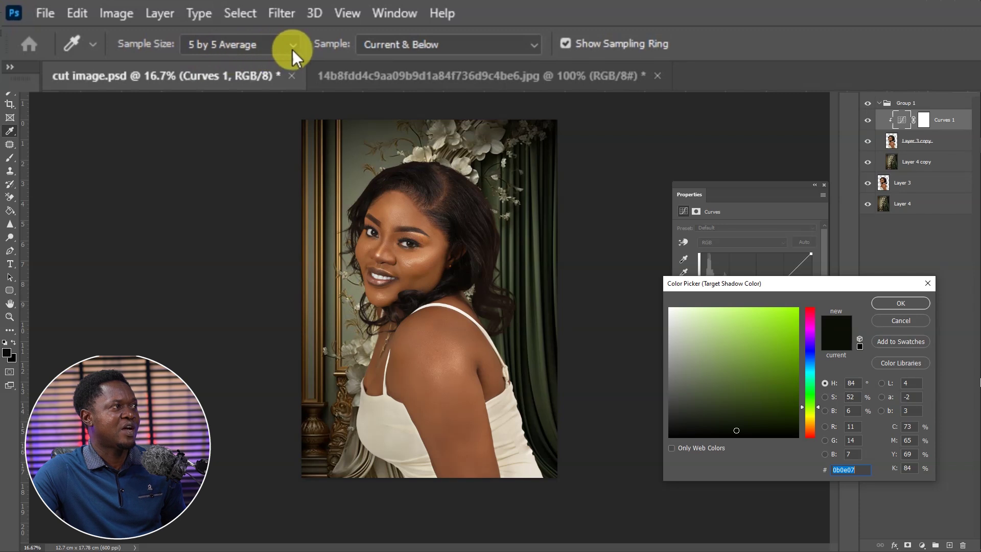
click(197, 48)
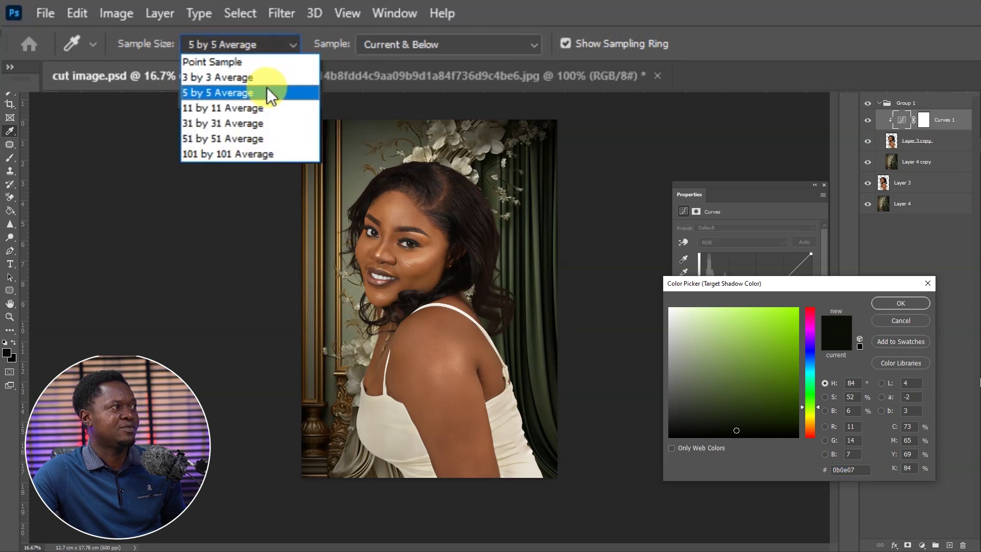
click(266, 88)
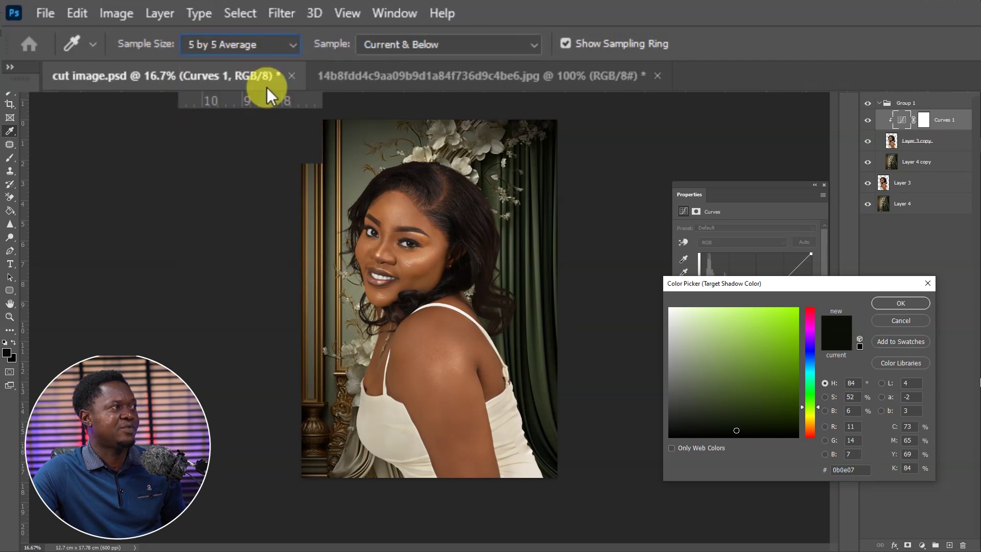
click(290, 45)
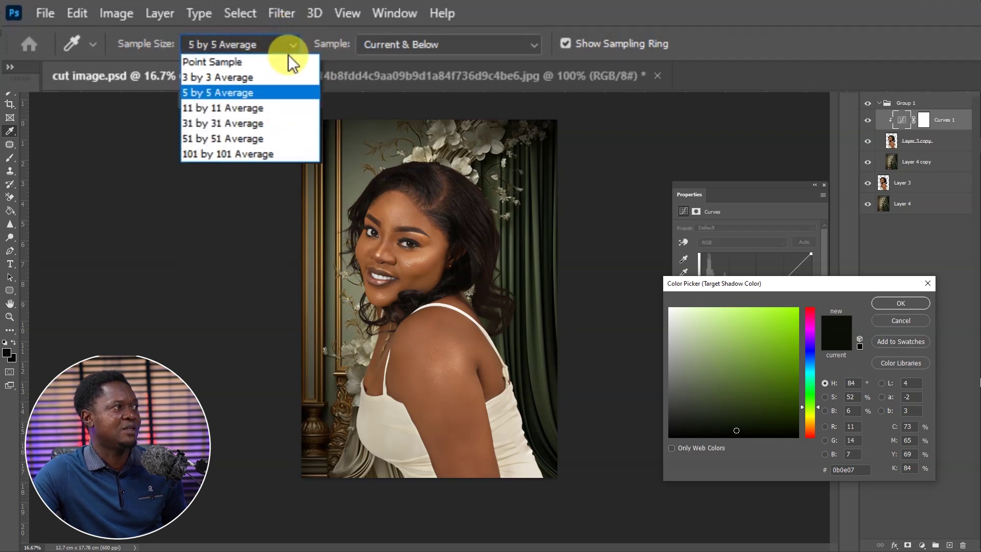
click(280, 91)
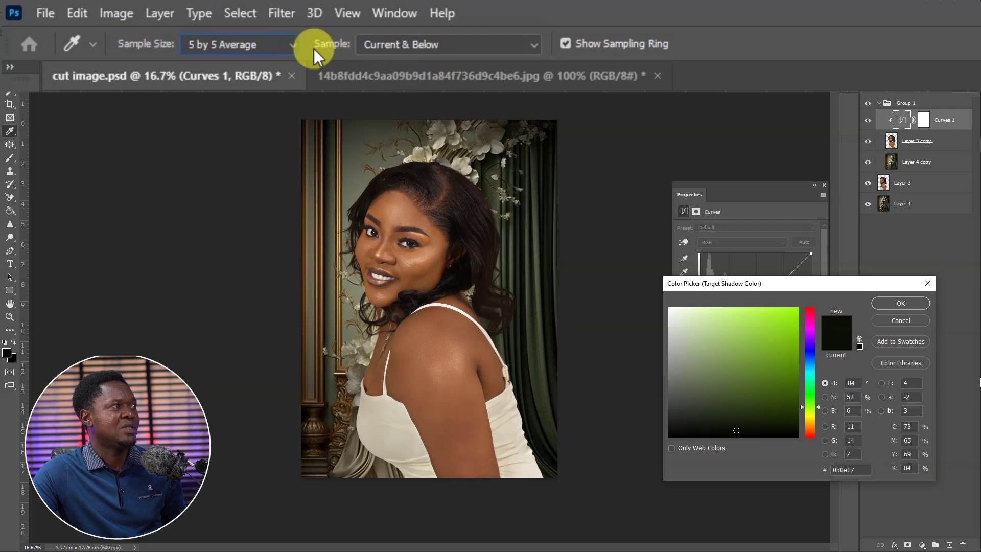
click(536, 44)
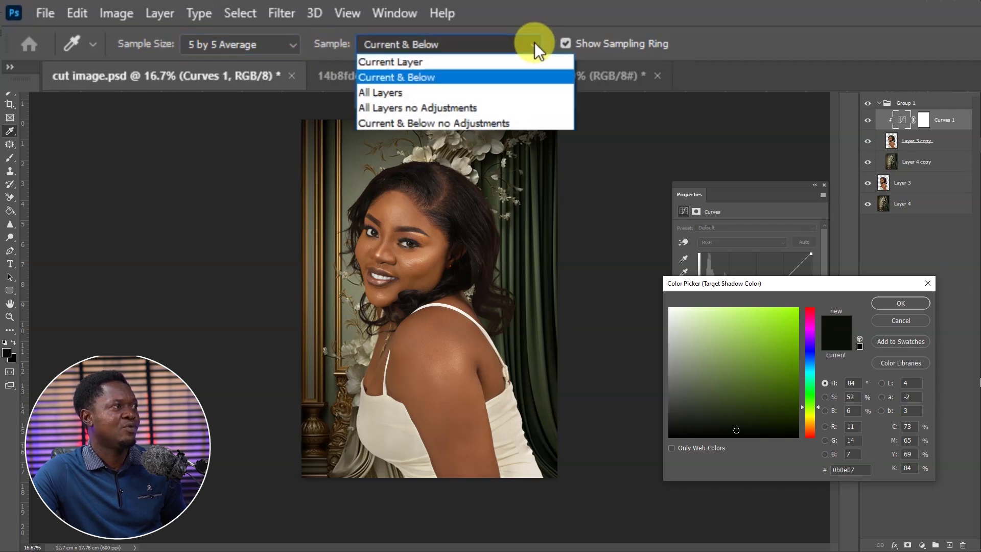
click(492, 78)
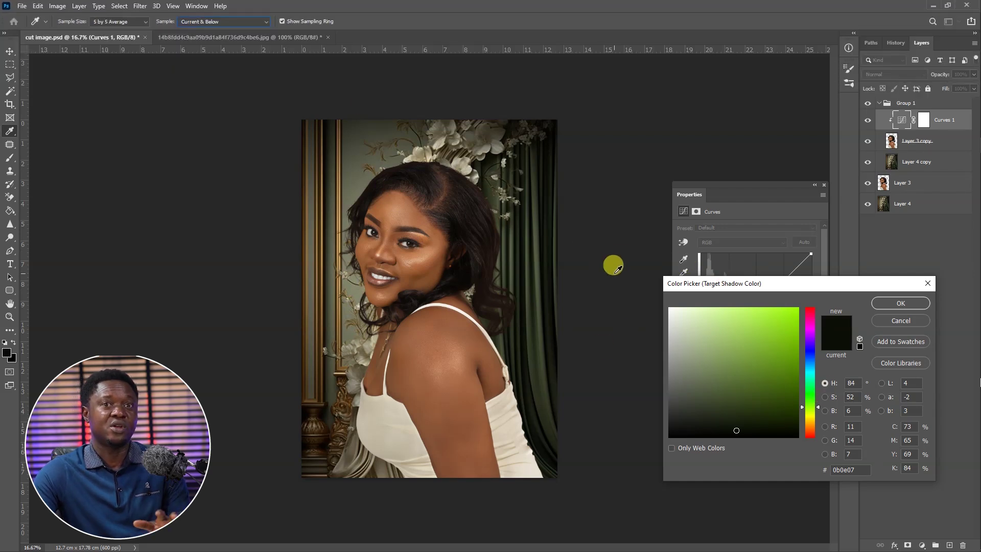
- Sample a dark green shadow from the curtain beside the hair as target shadow color 0d1409 and accept it
key(ctrl+plus)
click(532, 264)
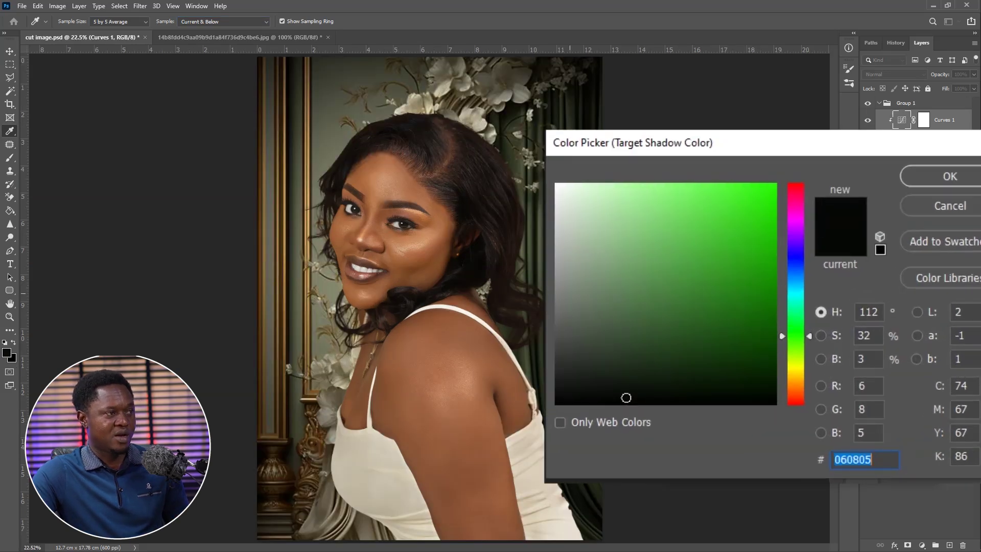
key(ctrl+plus)
key(ctrl+plus)
key(ctrl+plus)
key(ctrl+plus)
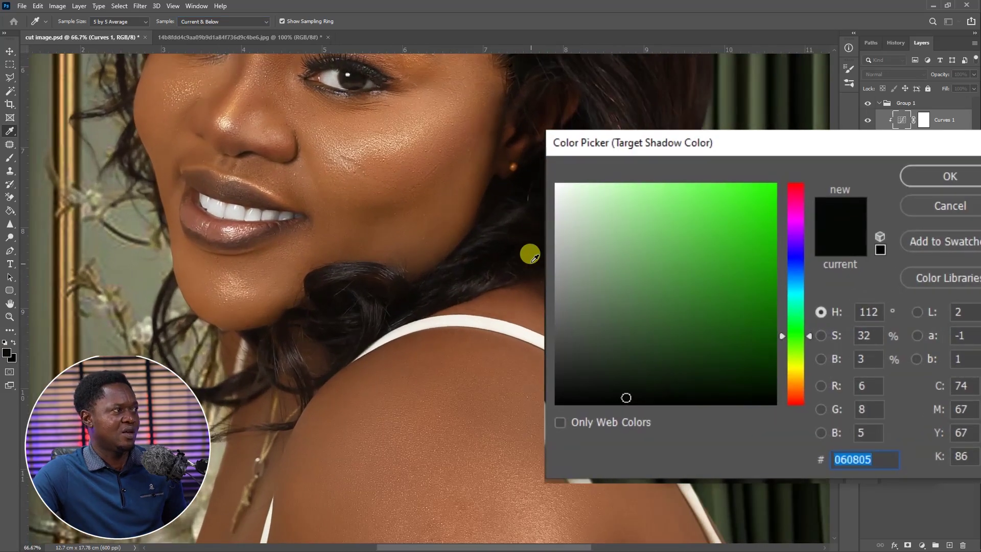
drag(530, 254, 246, 294)
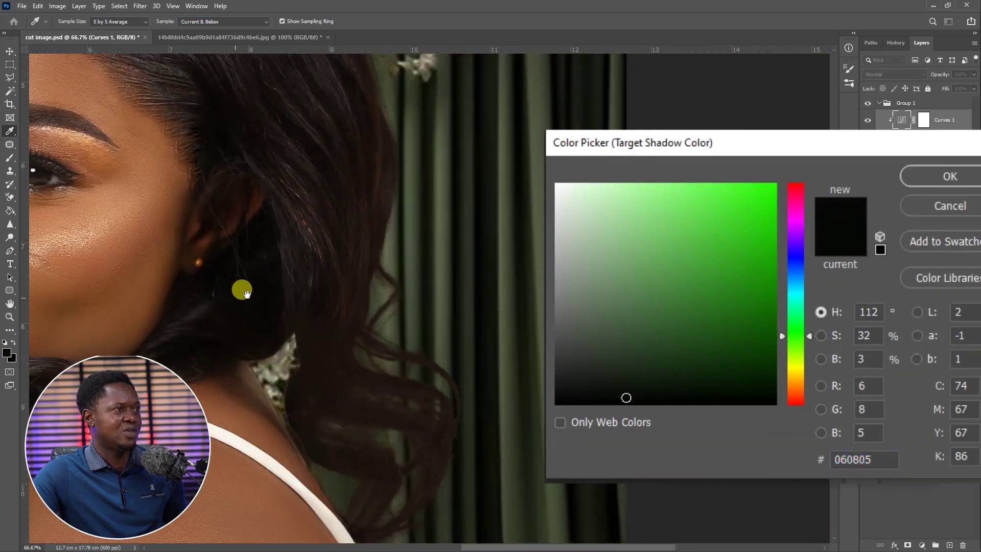
click(480, 221)
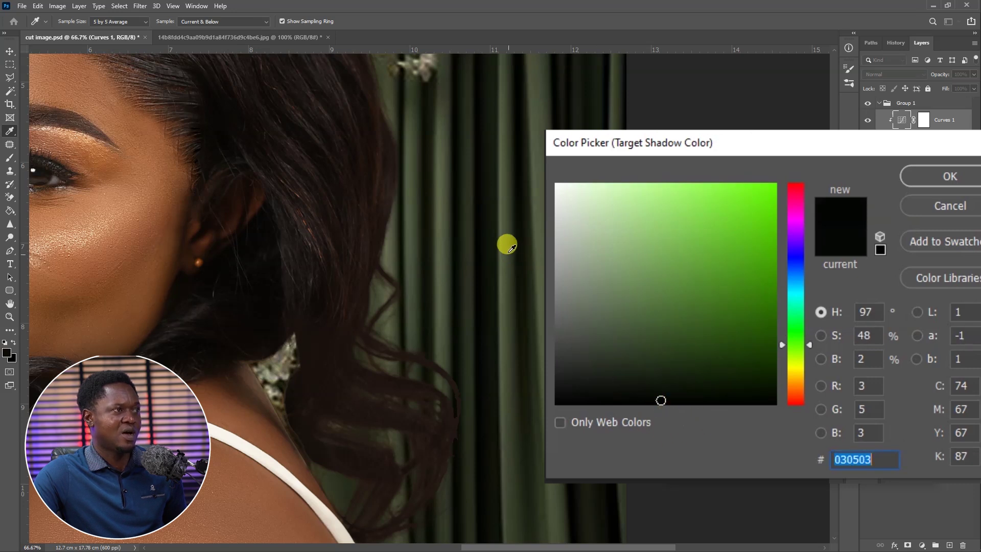
click(480, 193)
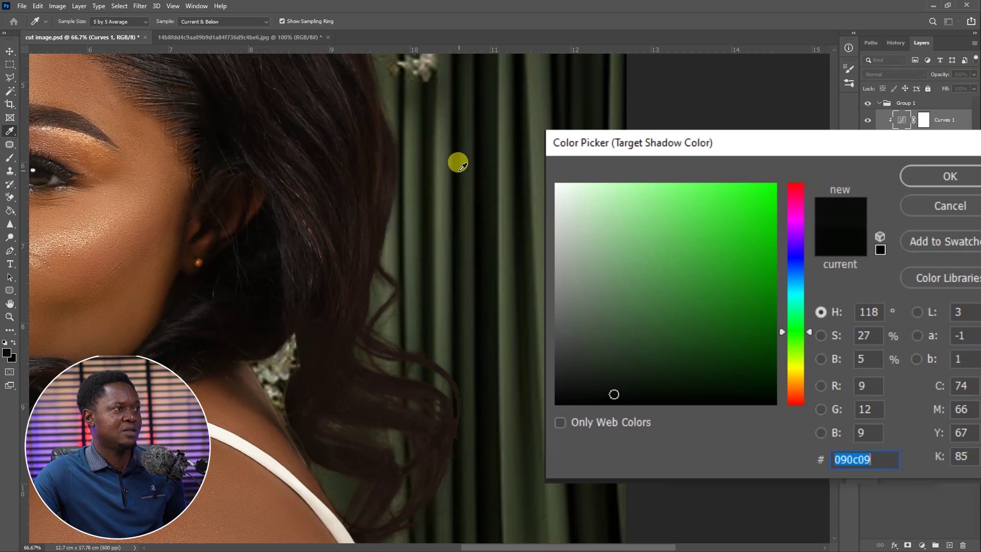
click(511, 183)
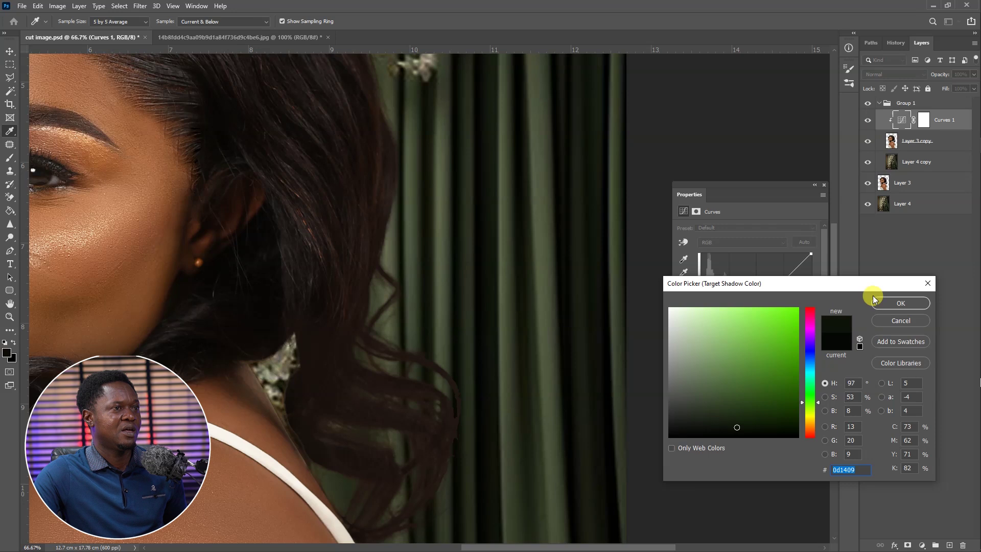
click(889, 302)
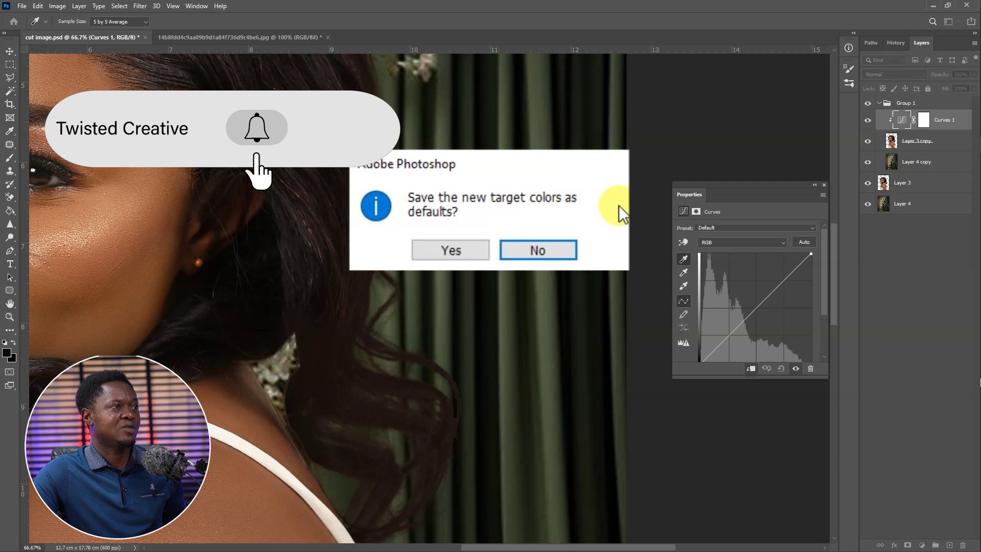
- Save the new target shadow color as default and open the target midtone color of the Curves gray point eyedropper
click(432, 250)
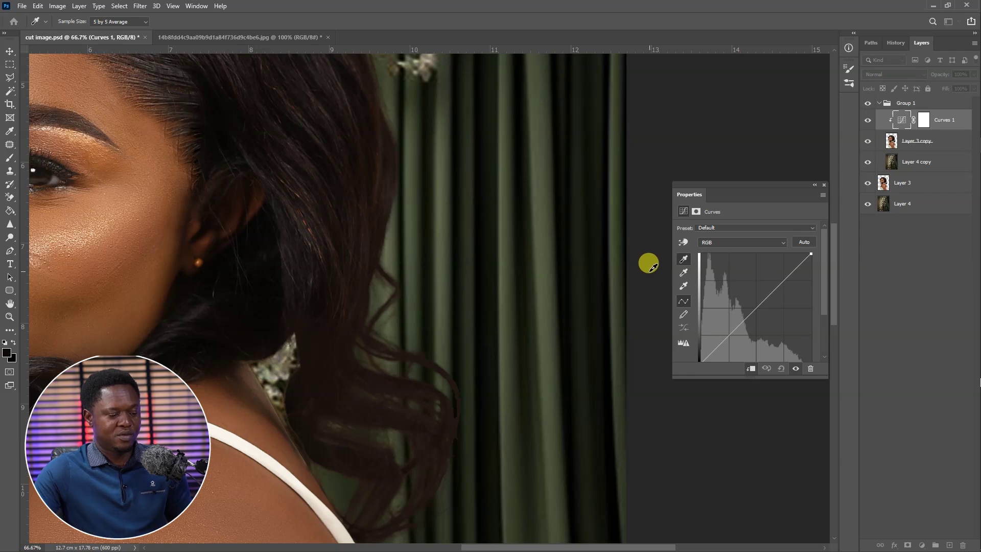
key(ctrl+minus)
scroll(489, 323, left, 3)
scroll(489, 323, left, 2)
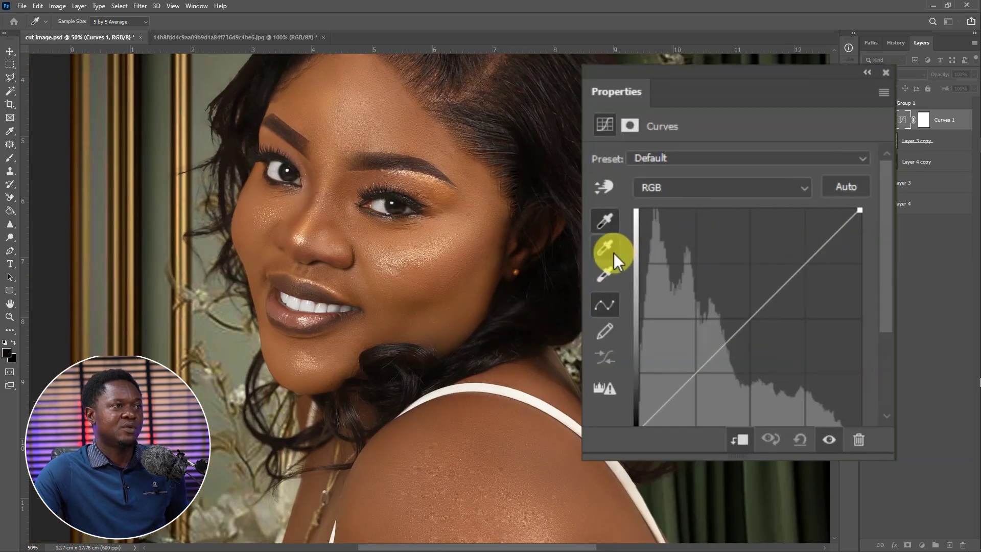
click(608, 249)
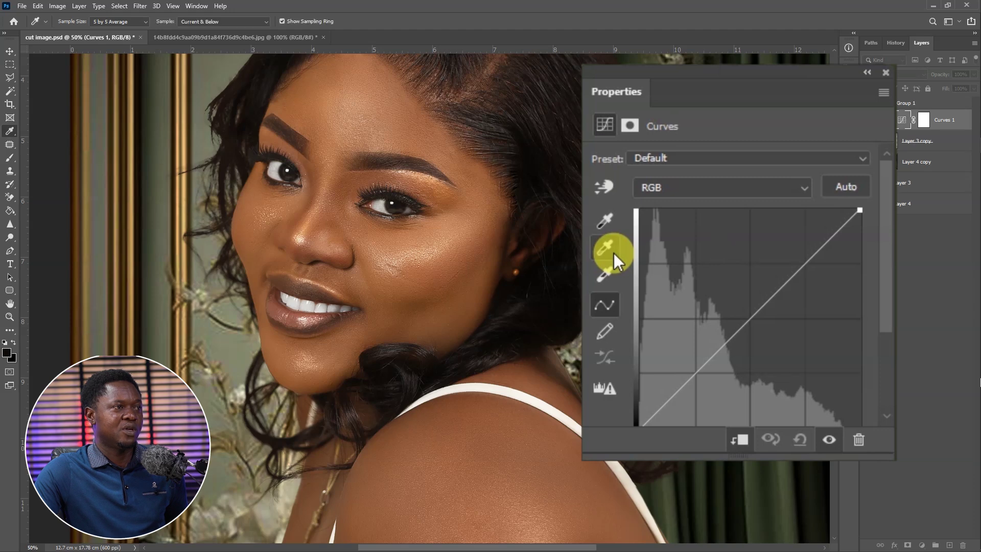
double_click(614, 253)
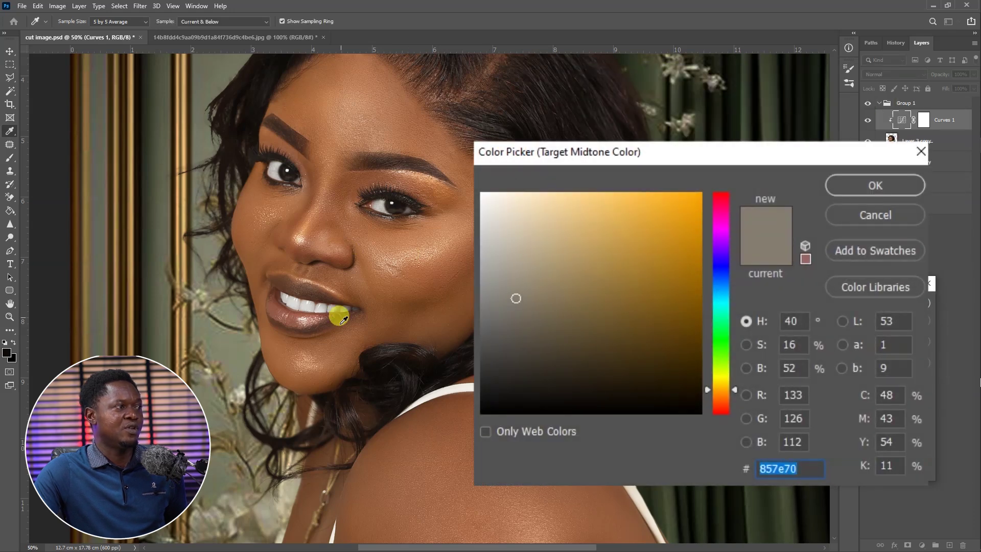
- Sample a muted brown midtone from the flowers beside the arm as target midtone color 675a4c, accept it and save it as default
drag(340, 357, 373, 164)
drag(348, 301, 362, 236)
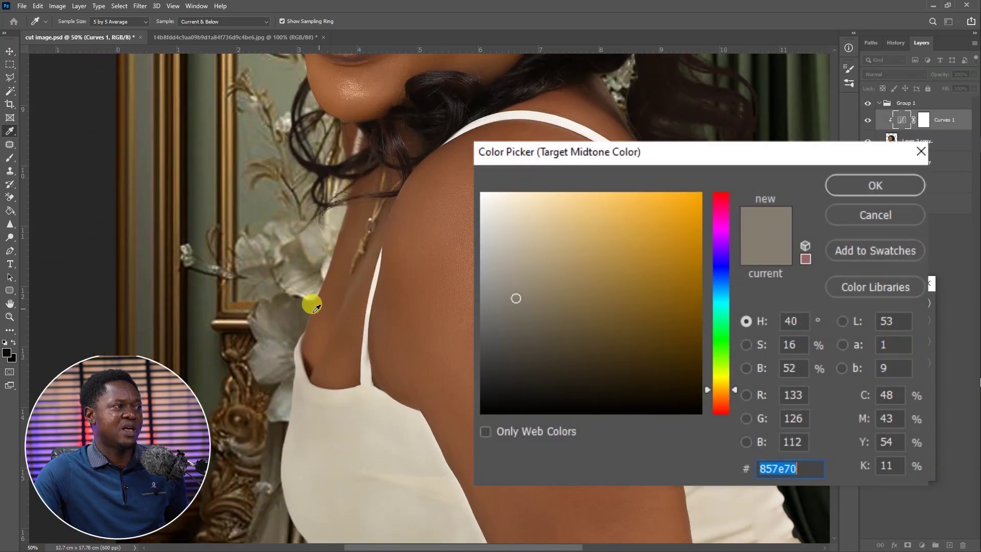
click(279, 324)
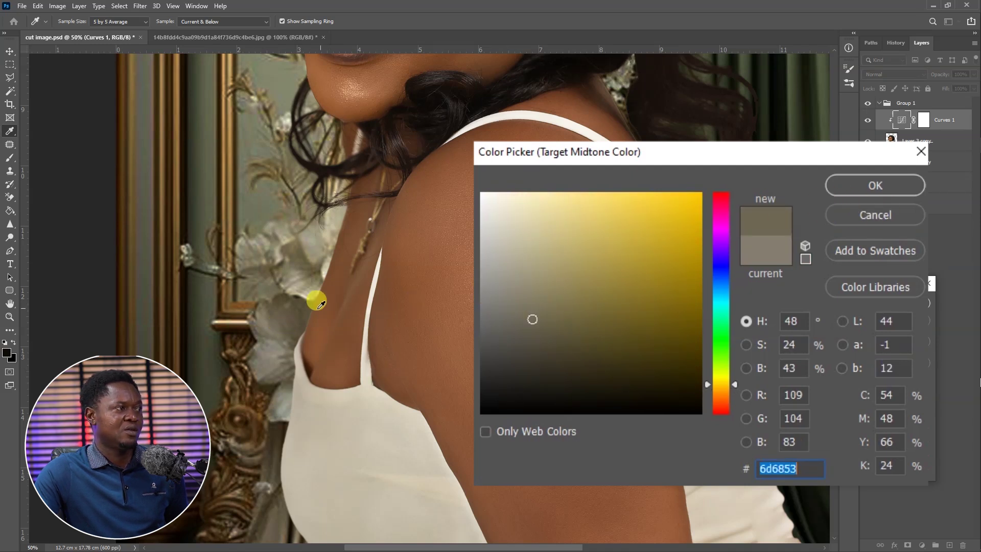
click(288, 316)
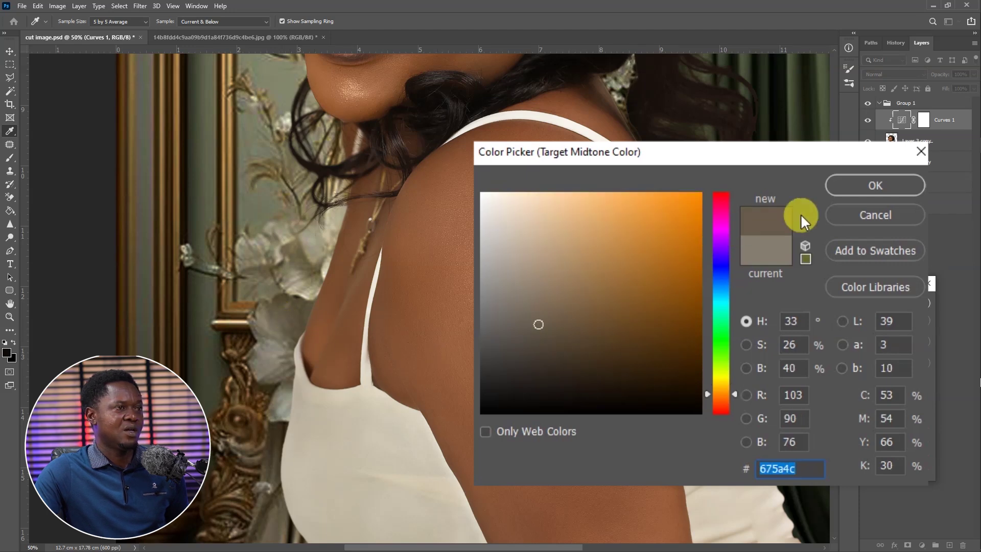
click(863, 185)
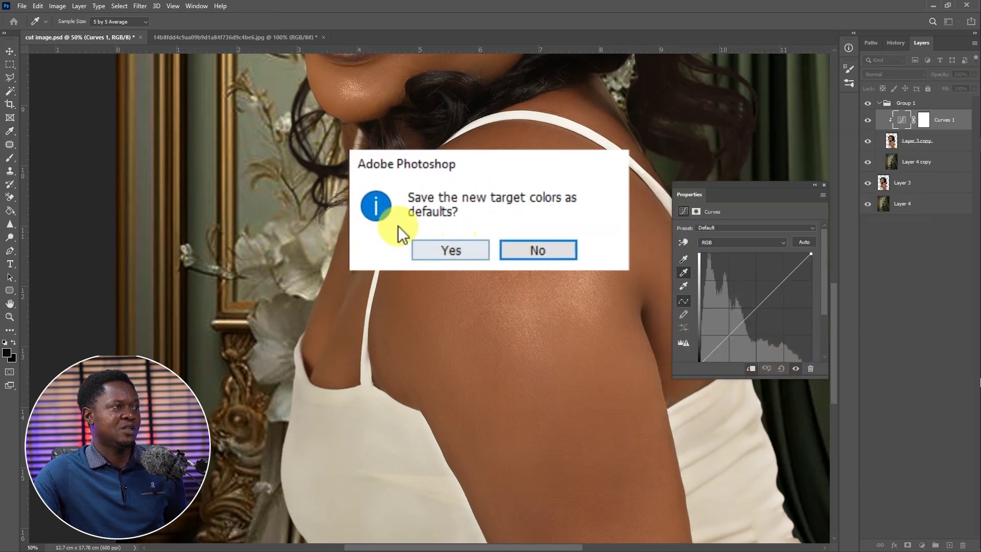
click(452, 251)
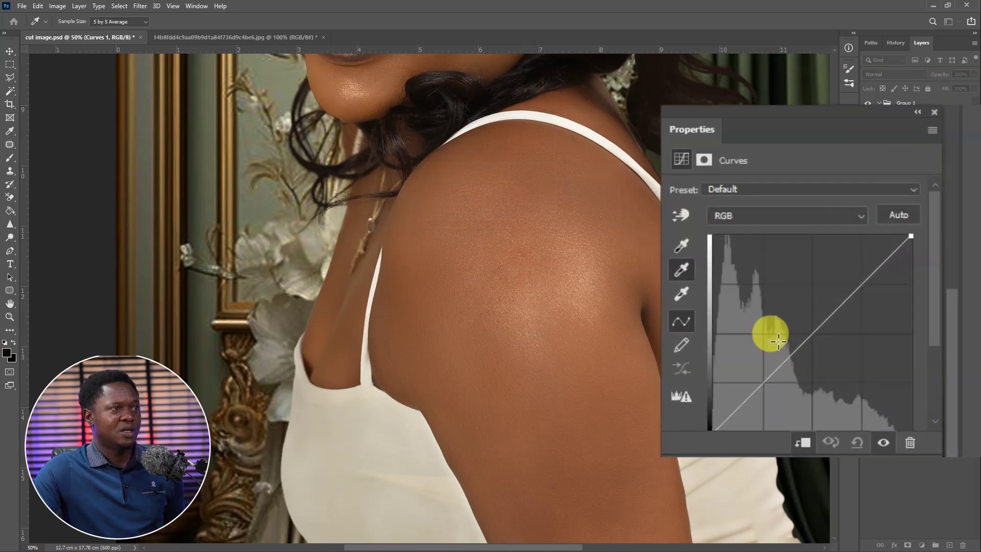
- Apply the Curves white point eyedropper to a bright area of the portrait
click(683, 302)
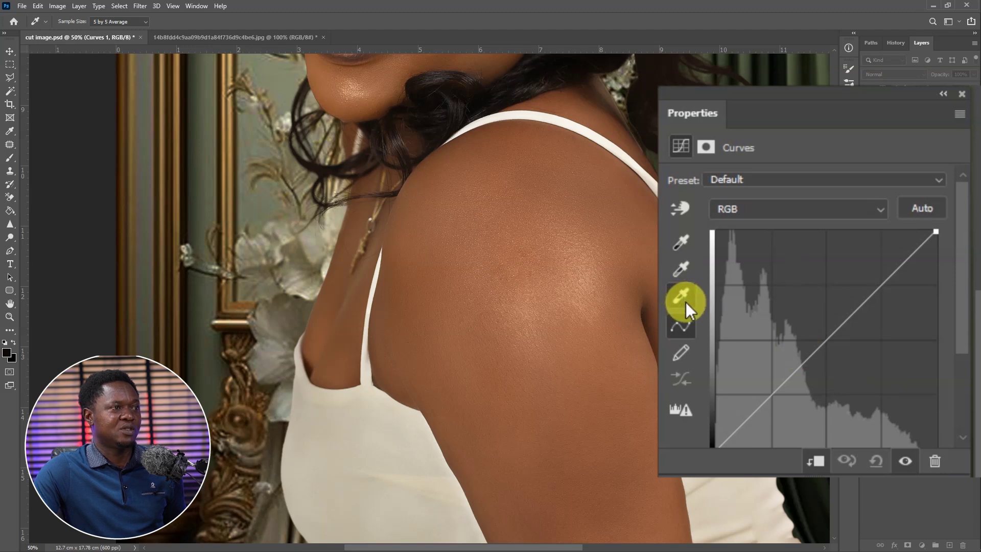
drag(342, 196, 341, 297)
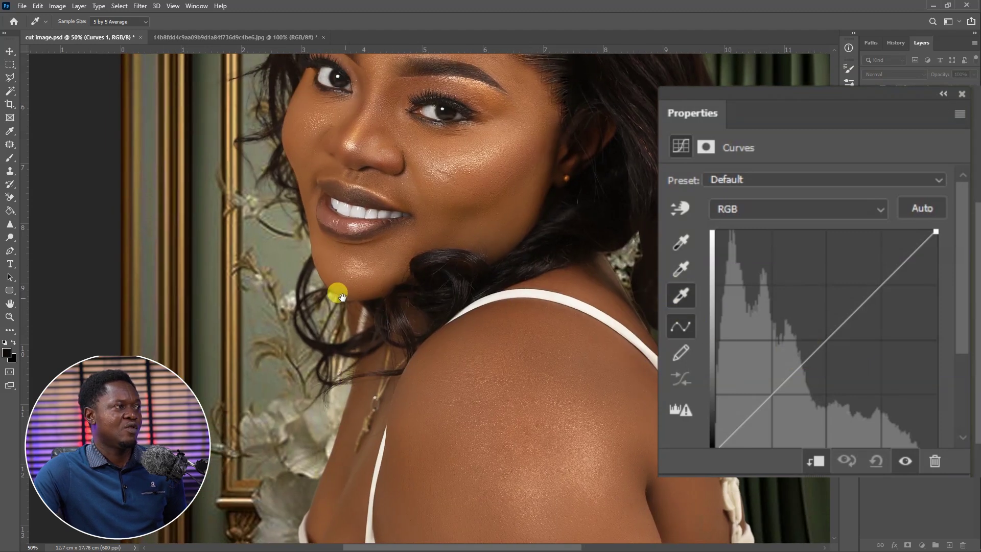
click(296, 296)
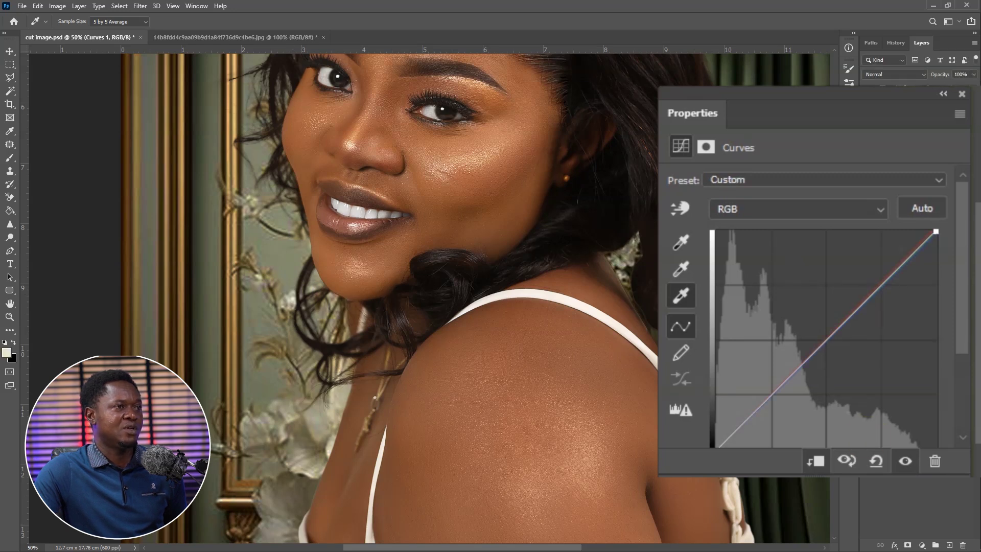
click(924, 261)
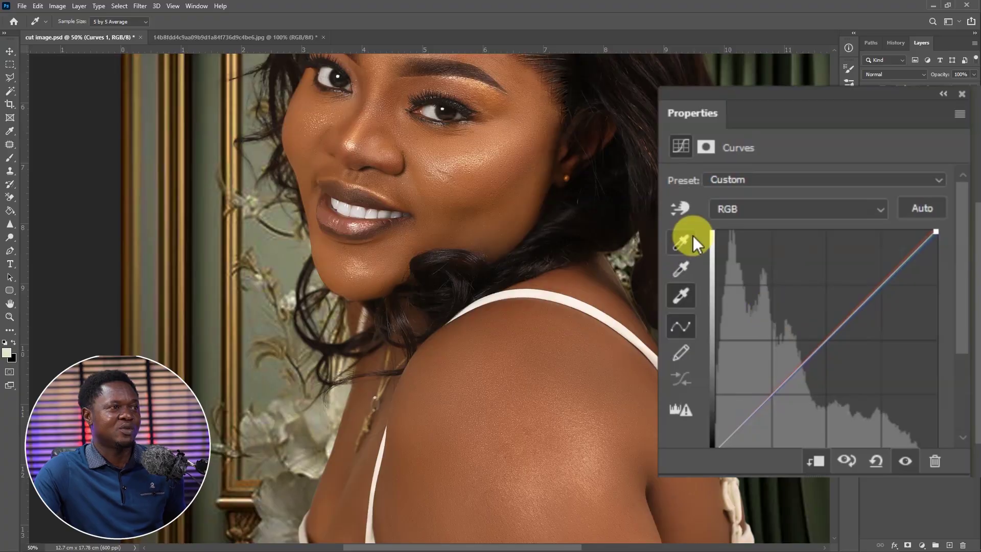
- Set the Curves black point by sampling the woman's dark hair
click(692, 237)
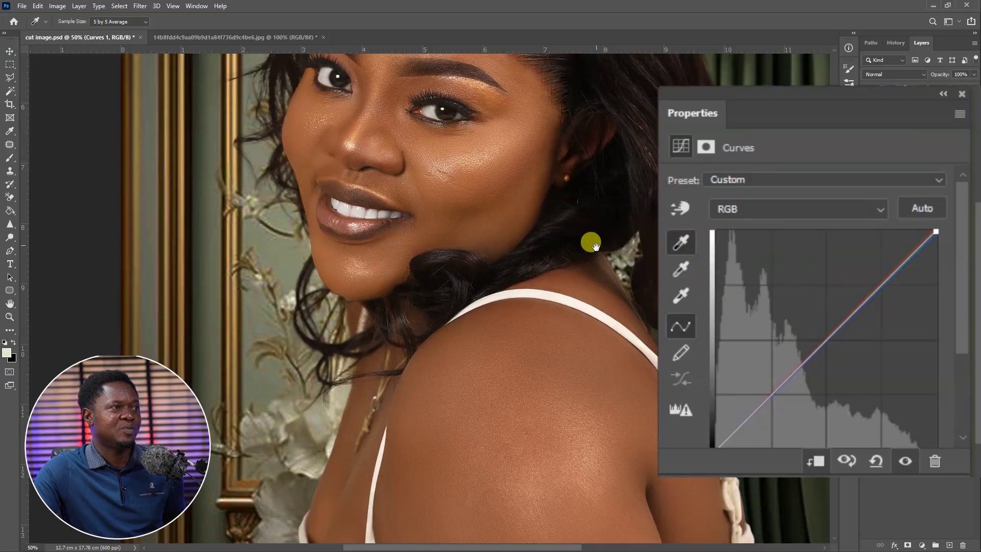
drag(593, 243, 542, 335)
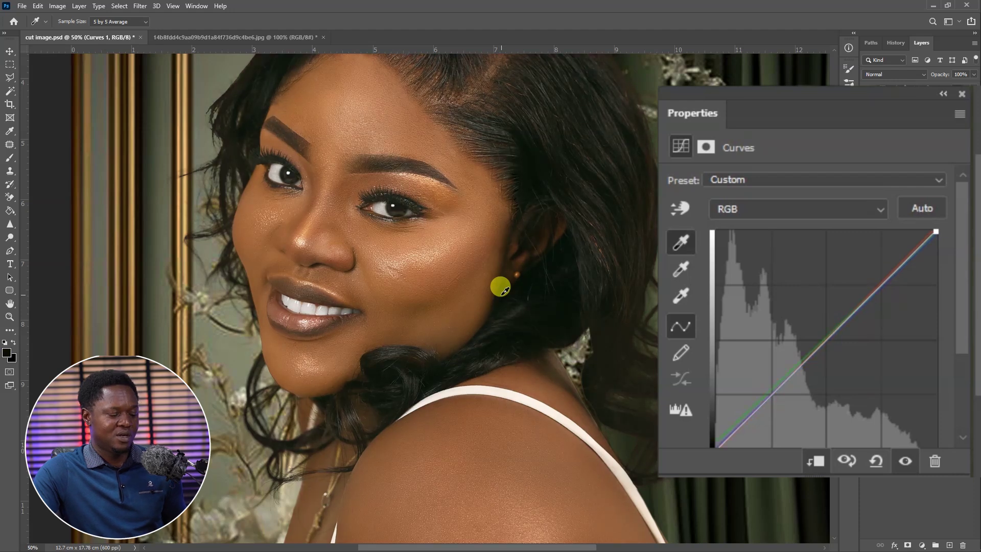
key(ctrl+minus)
key(ctrl+minus)
key(ctrl+minus)
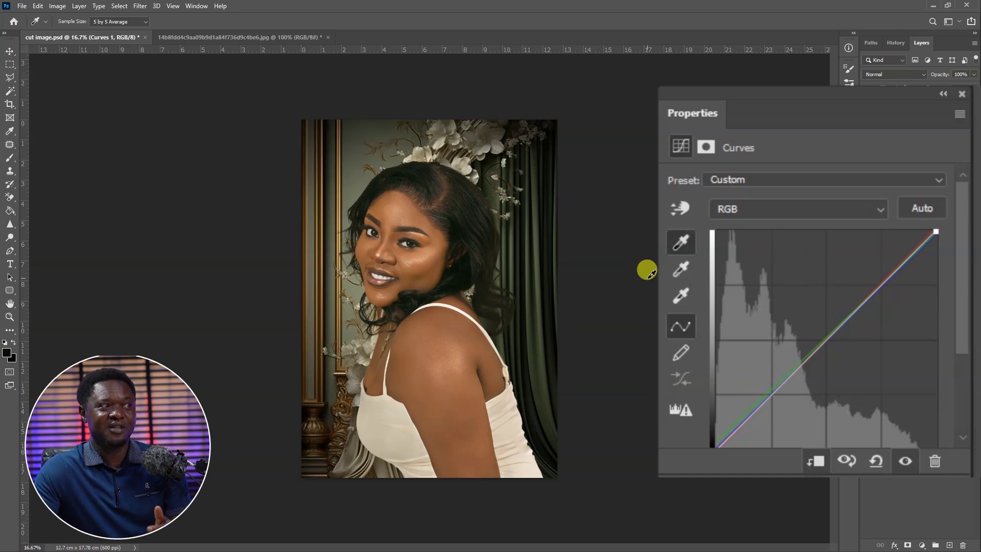
- Set the Curves gray point by sampling a brown midtone on the woman's skin
click(687, 276)
key(ctrl+plus)
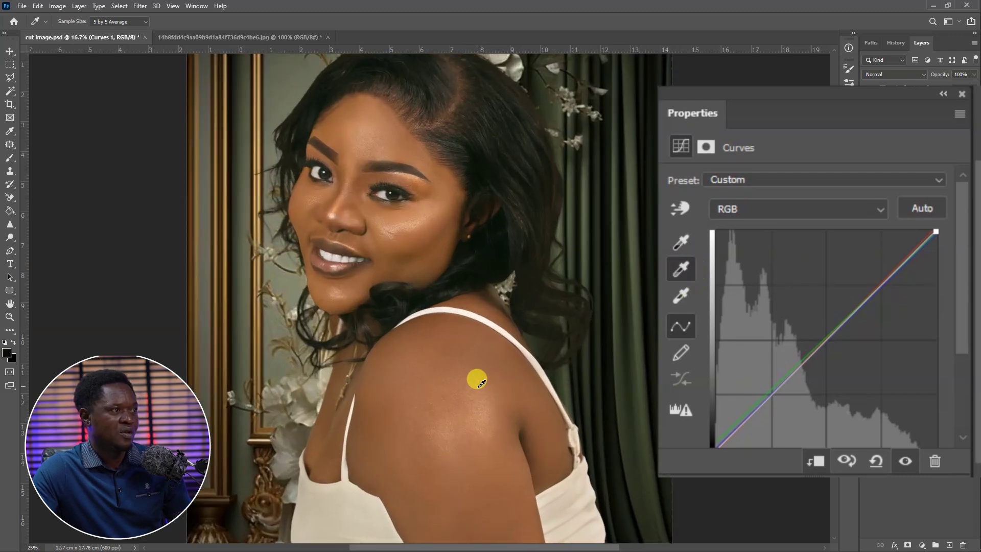
key(ctrl+plus)
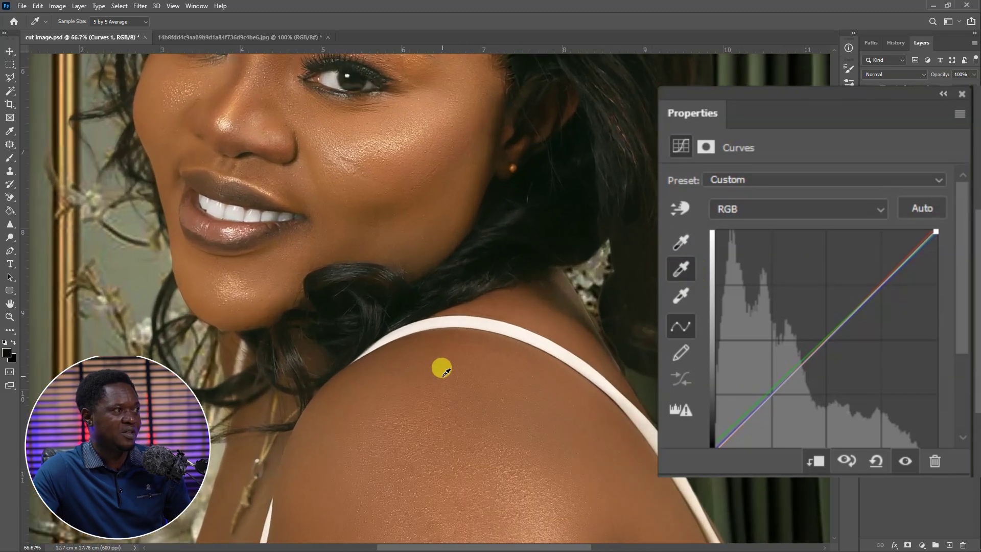
drag(389, 364, 488, 364)
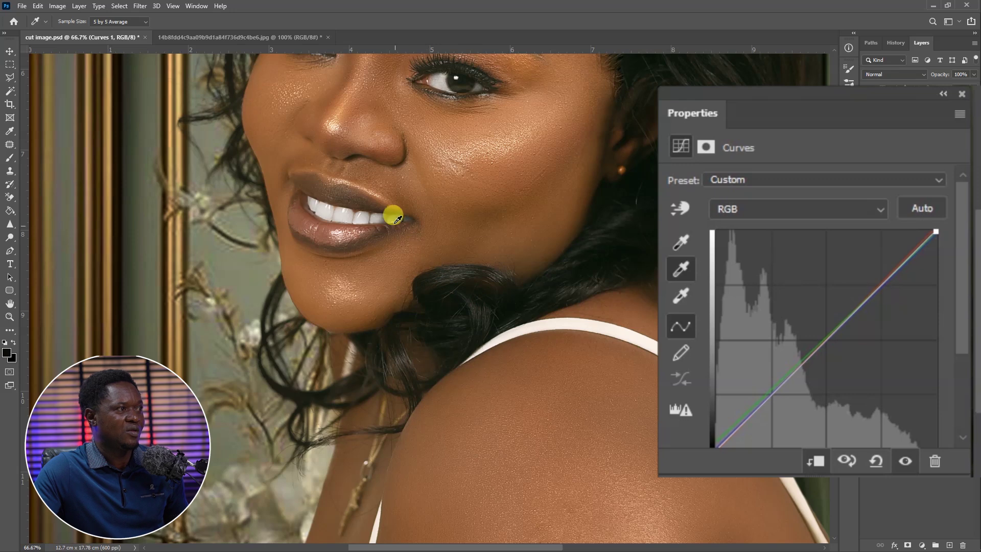
drag(517, 287, 347, 268)
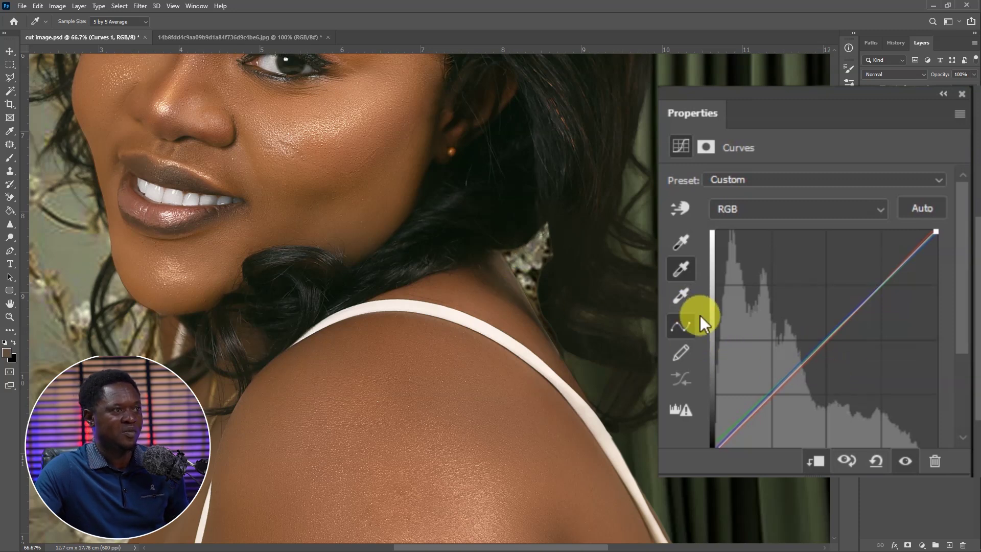
- Set the Curves white point by sampling the white dress strap on the woman's shoulder
click(687, 303)
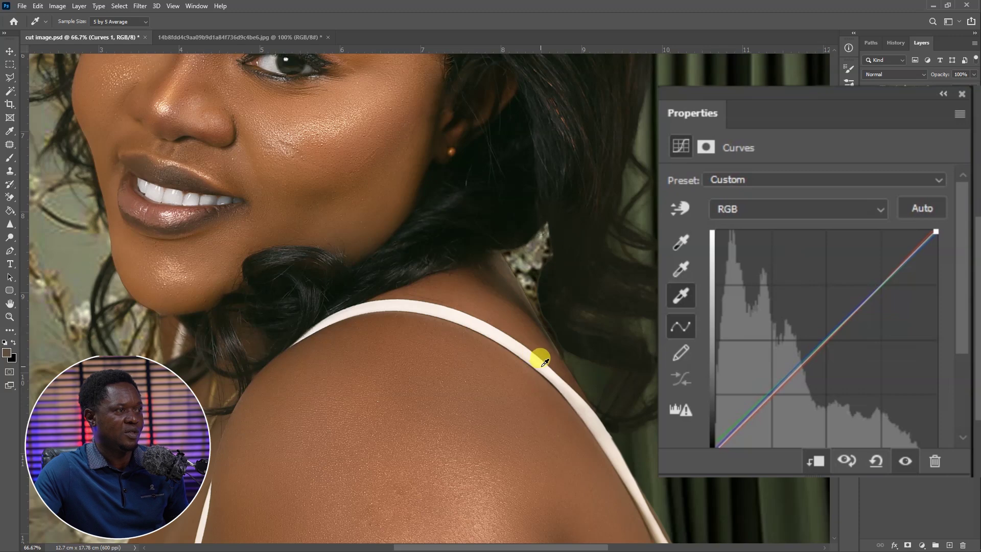
click(557, 373)
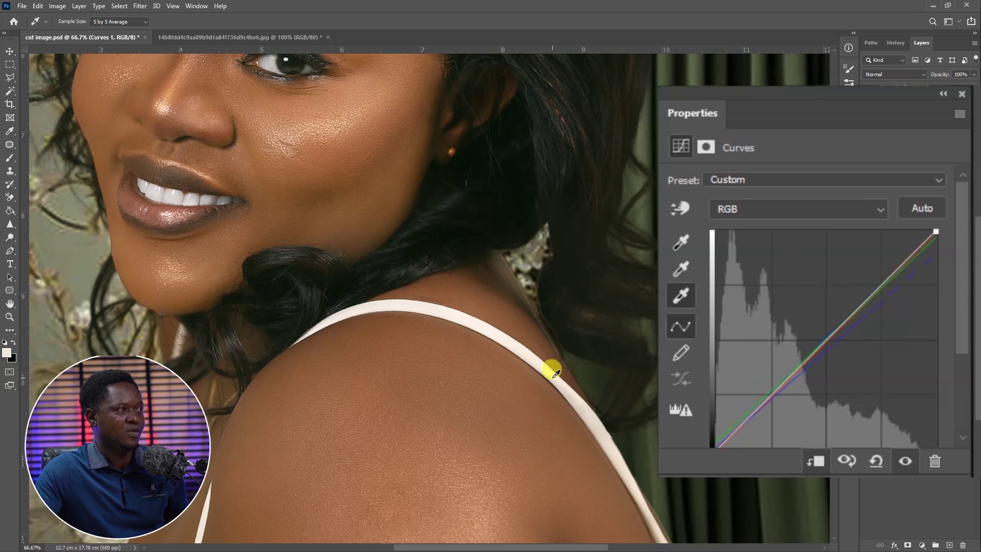
key(ctrl+minus)
key(ctrl+minus)
key(ctrl+minus)
key(ctrl+minus)
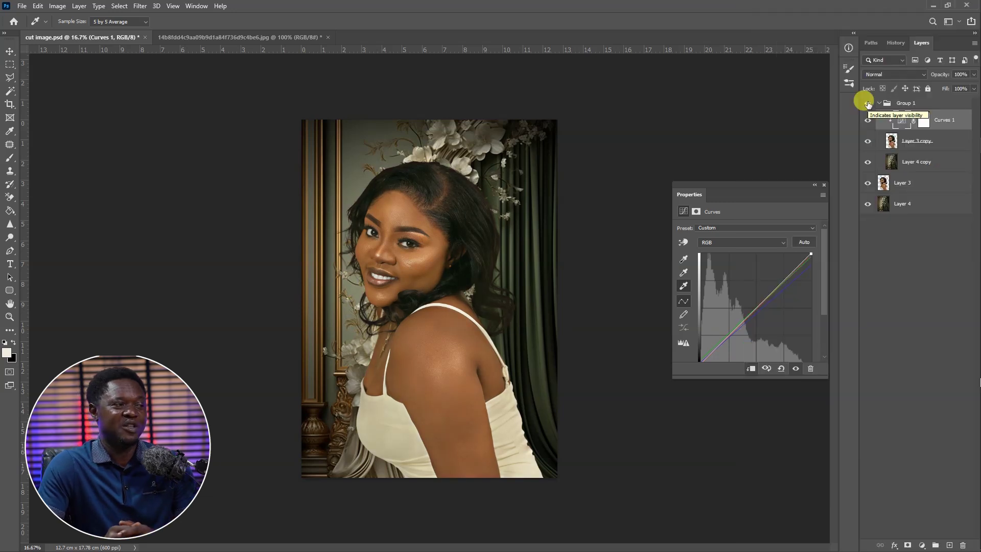
- Start a Tilt-Shift blur on Layer 4 copy, the background copy inside the group
key(ctrl+plus)
key(ctrl+plus)
key(ctrl+plus)
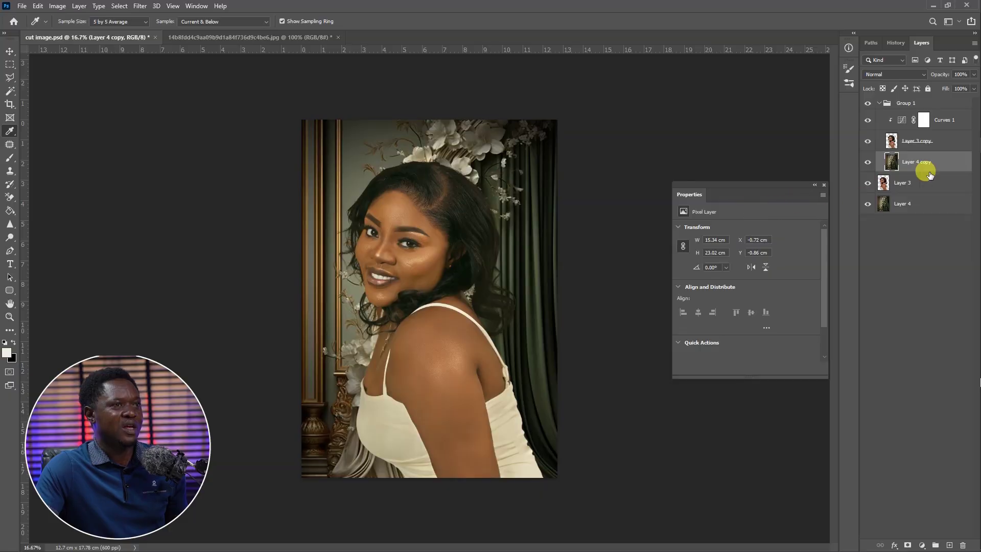
click(140, 6)
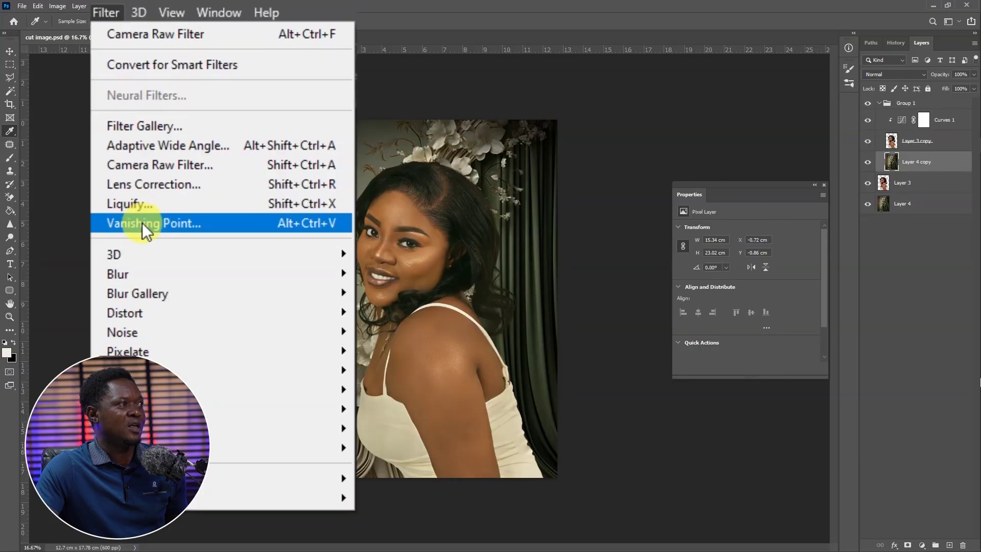
mouse_move(323, 295)
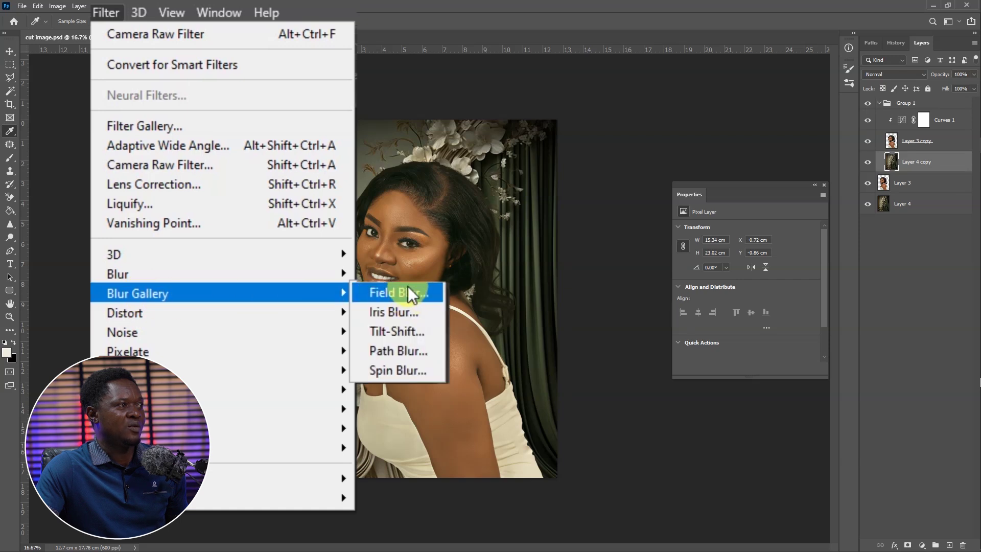
click(402, 332)
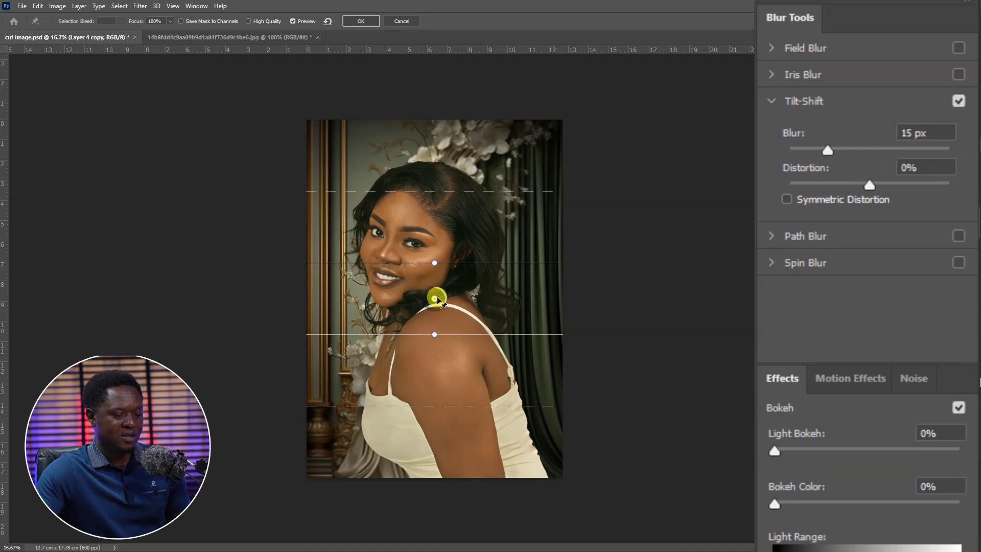
- Move the tilt-shift focus area down below the bottom edge of the picture so the whole background blurs
key(ctrl+minus)
key(ctrl+minus)
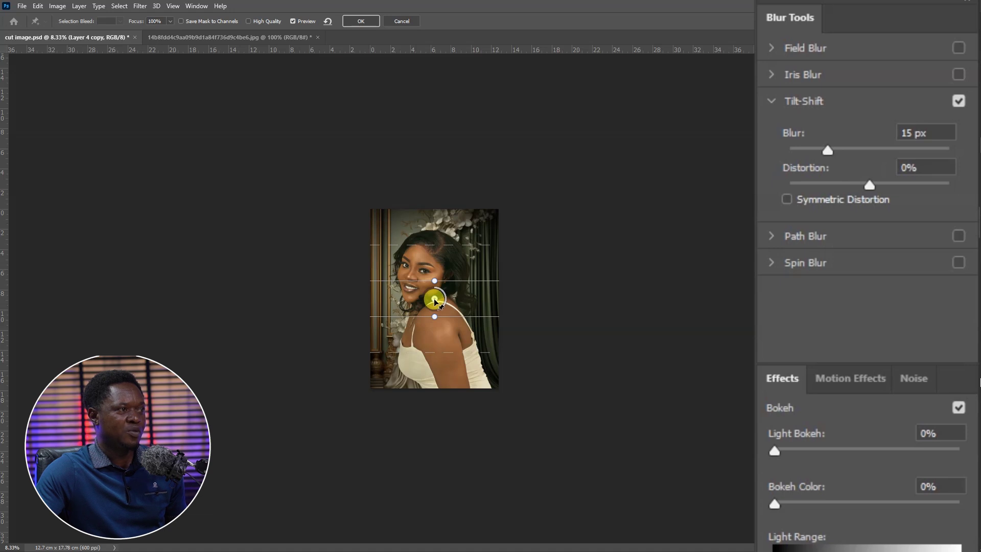
drag(435, 302, 437, 449)
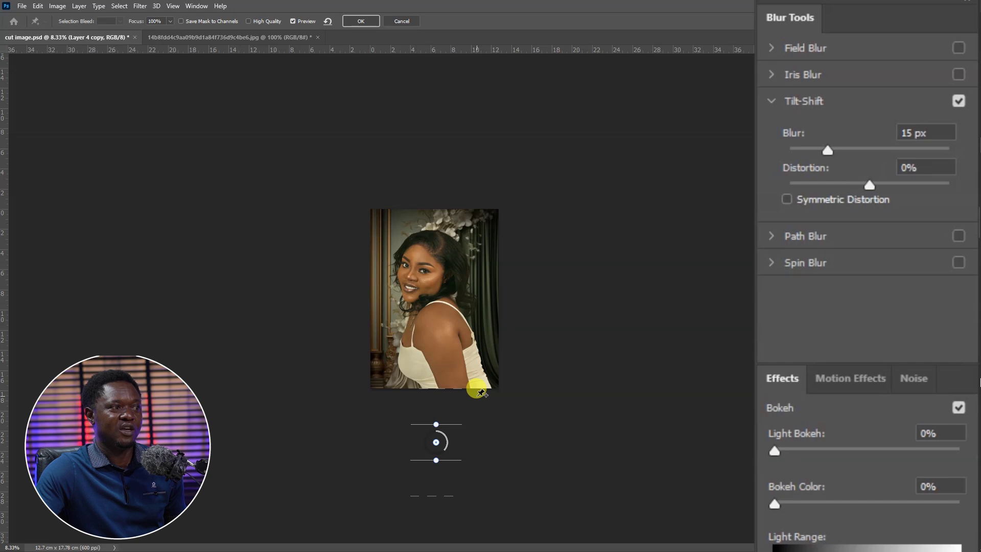
- Set the tilt-shift blur to 34 px and apply it to the background copy
key(ctrl+plus)
key(ctrl+plus)
key(ctrl+plus)
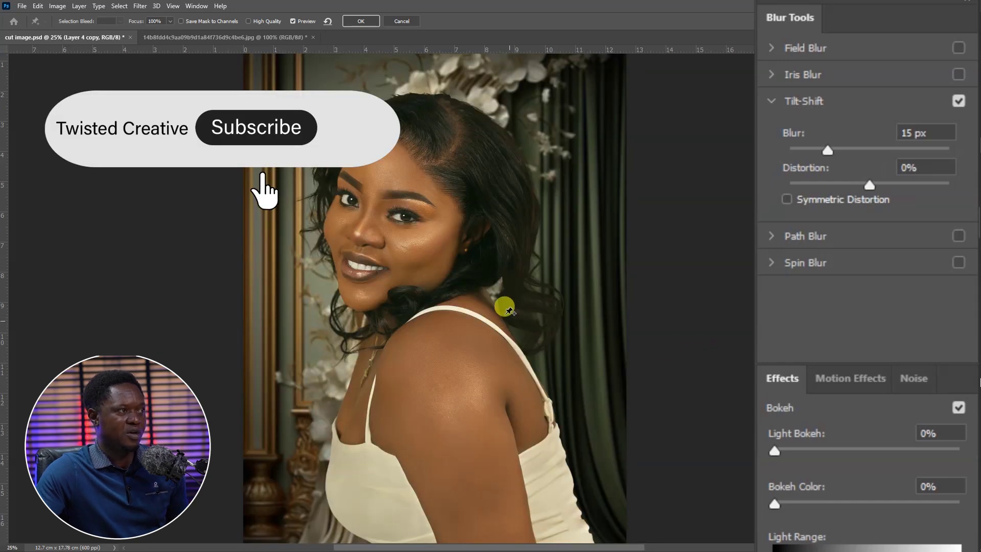
scroll(486, 241, up, 2)
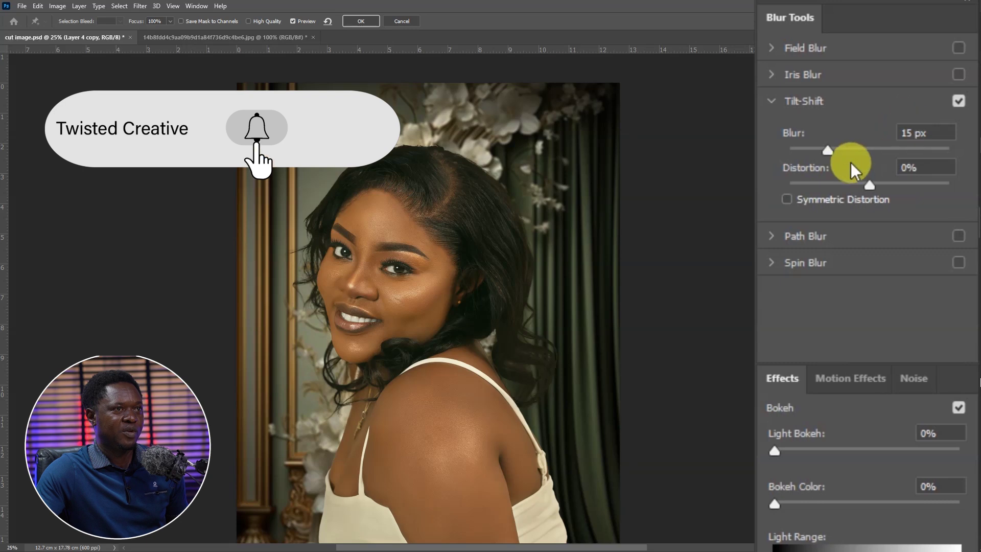
drag(832, 153, 851, 150)
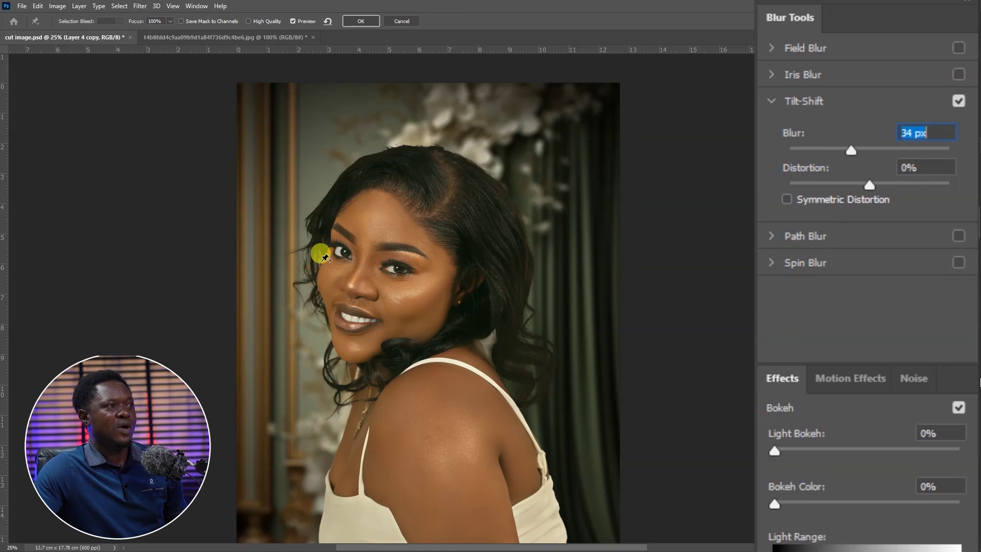
click(361, 21)
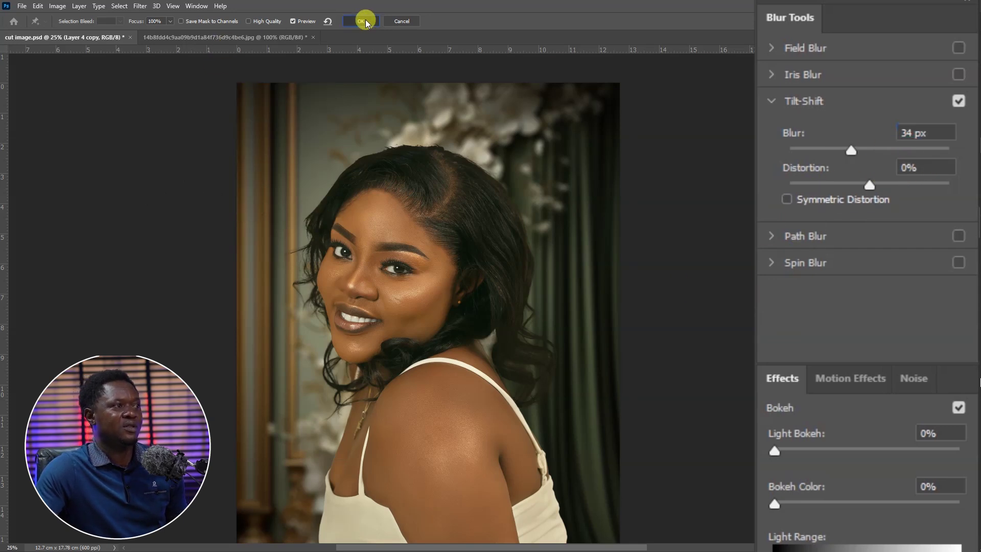
scroll(460, 383, up, 2)
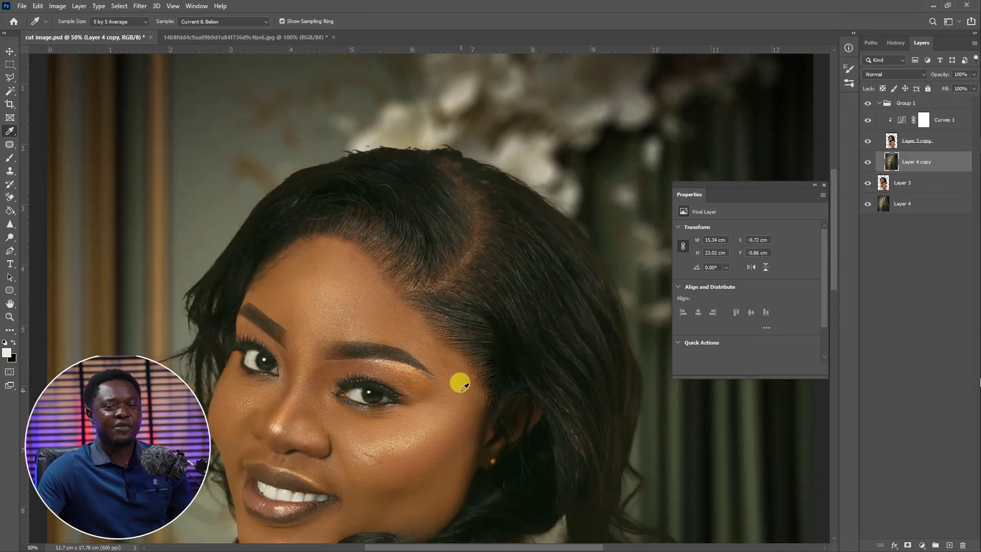
scroll(273, 221, down, 1)
scroll(307, 261, up, 1)
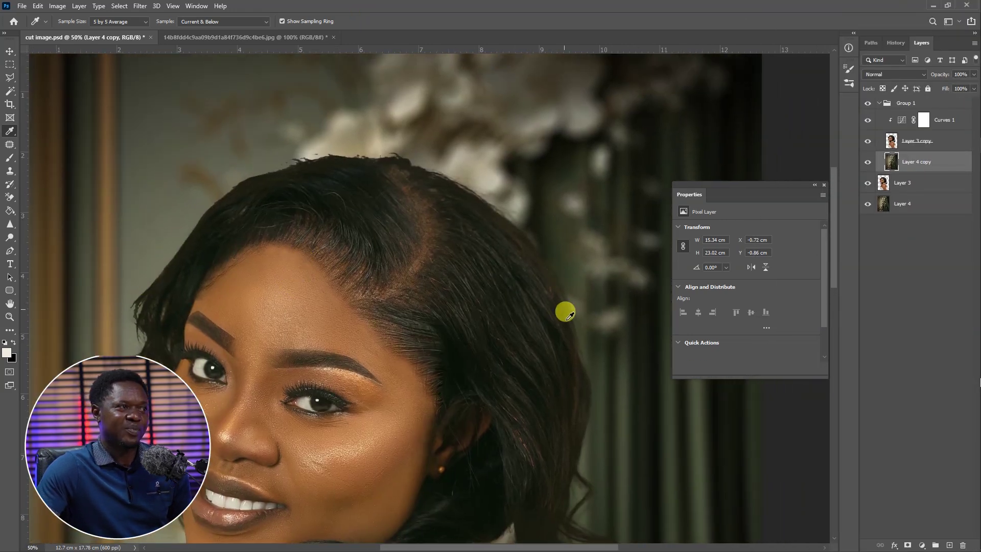
- Start a Field Blur on Layer 3 copy, the cut-out portrait inside the group
scroll(511, 297, down, 2)
scroll(439, 204, left, 2)
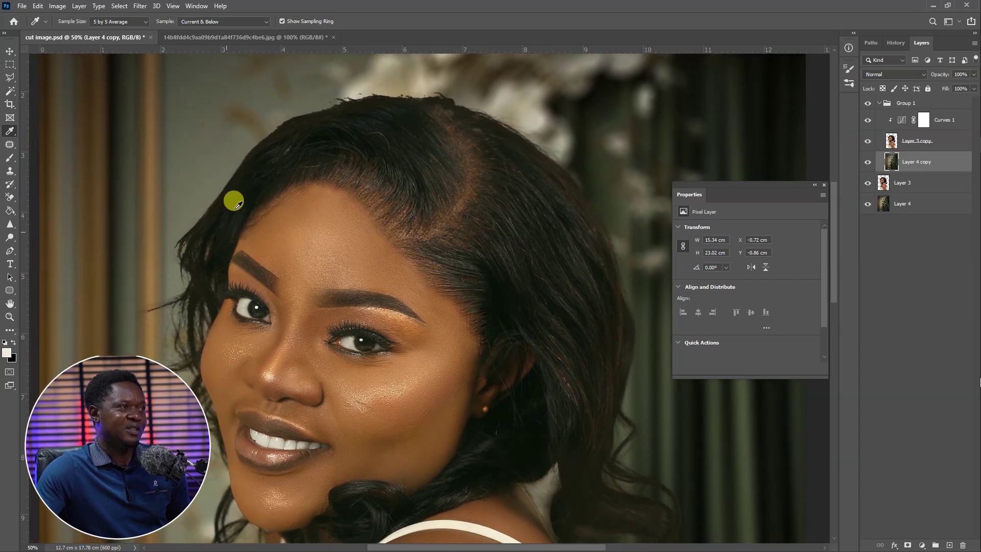
click(915, 141)
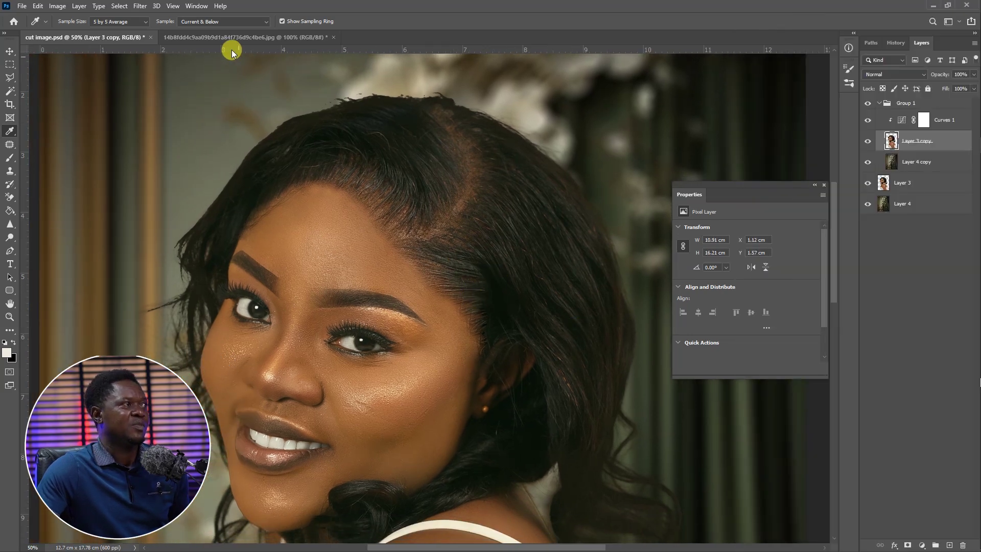
click(139, 6)
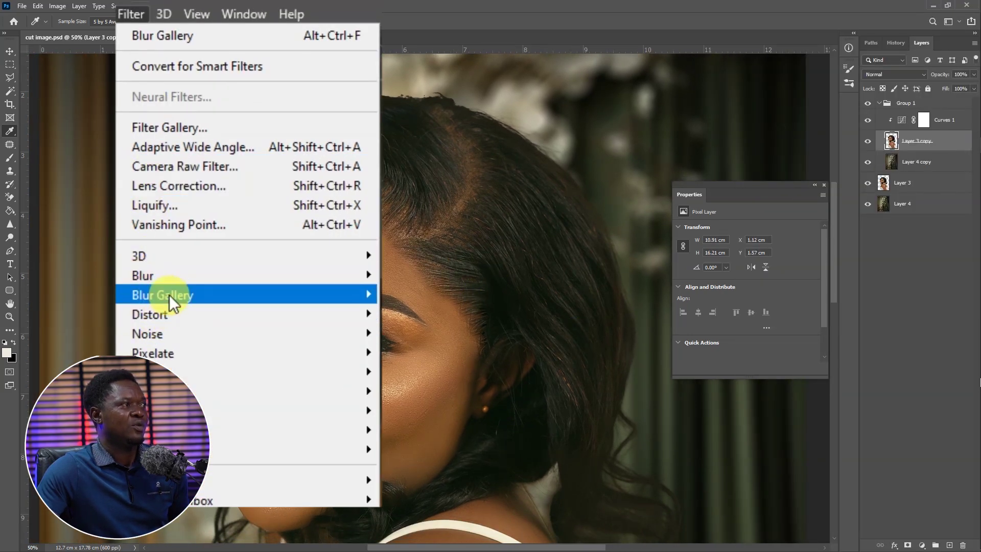
mouse_move(169, 296)
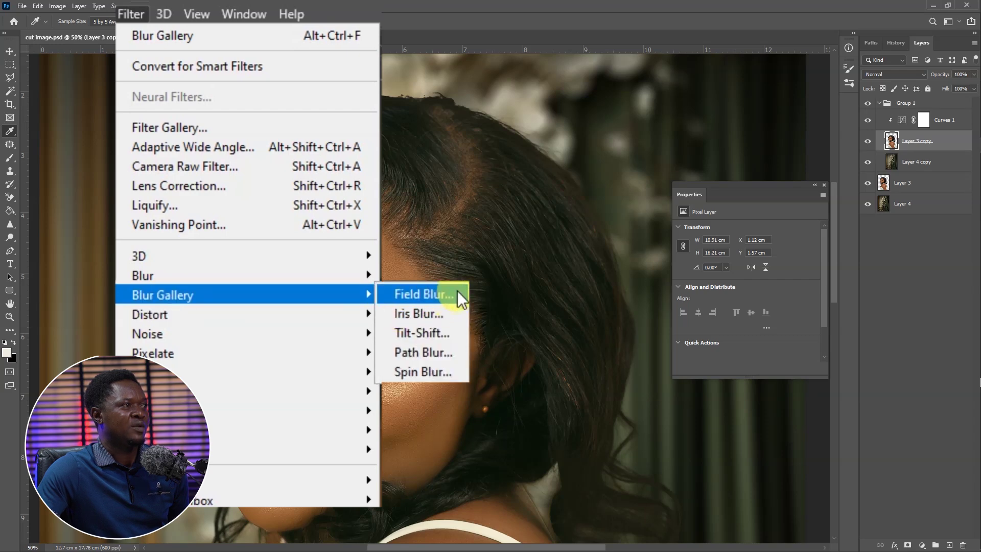
click(428, 294)
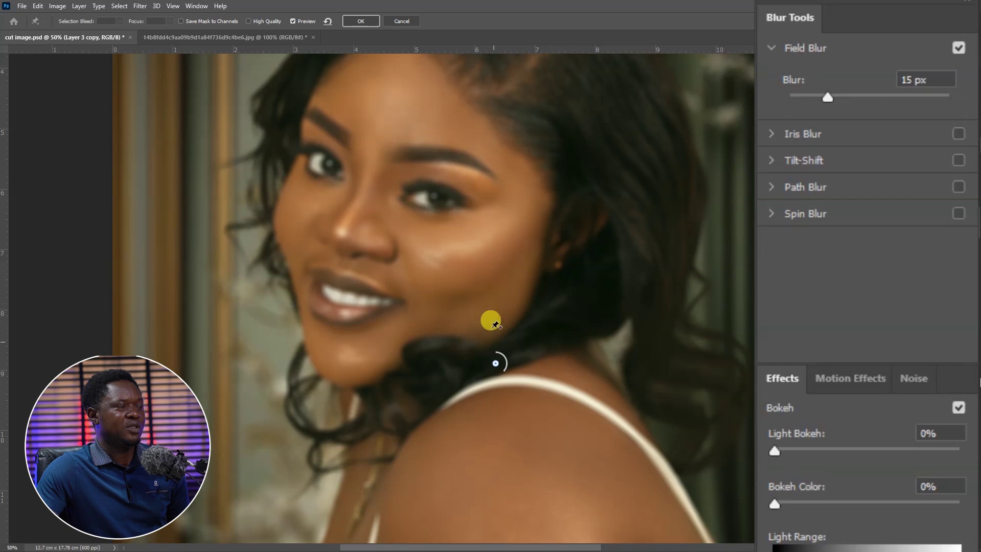
- Move the field blur pin onto the woman's eye and set its blur to 0 px
scroll(485, 358, up, 3)
key(ctrl+minus)
click(420, 279)
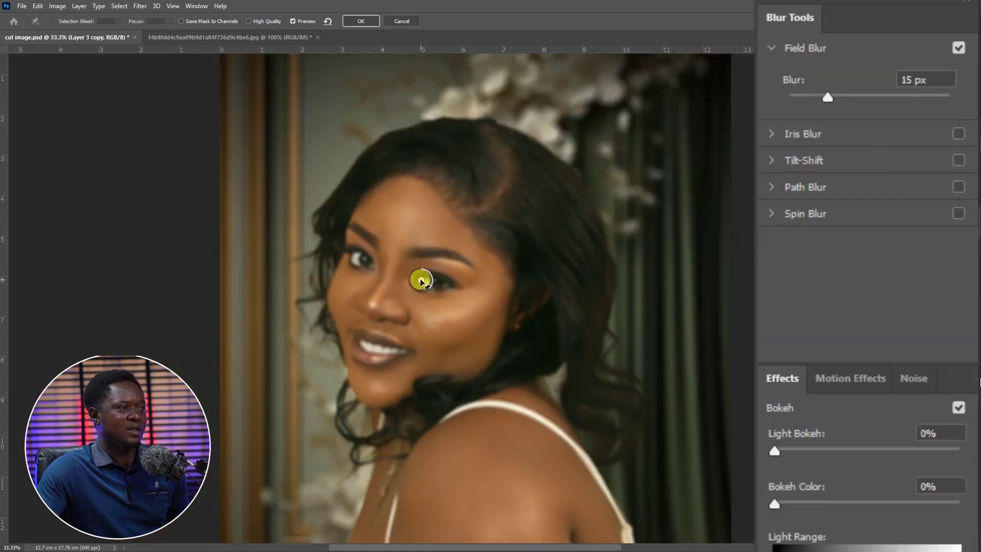
drag(826, 96, 786, 102)
- Add a blur pin just above the top of the woman's hair and set its blur to 7 px
drag(325, 245, 478, 245)
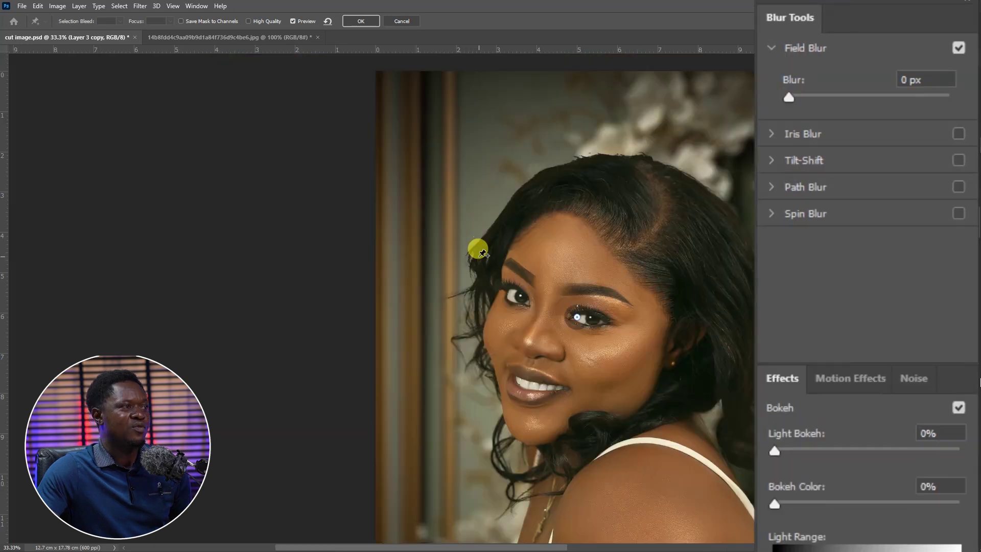
drag(478, 280, 383, 313)
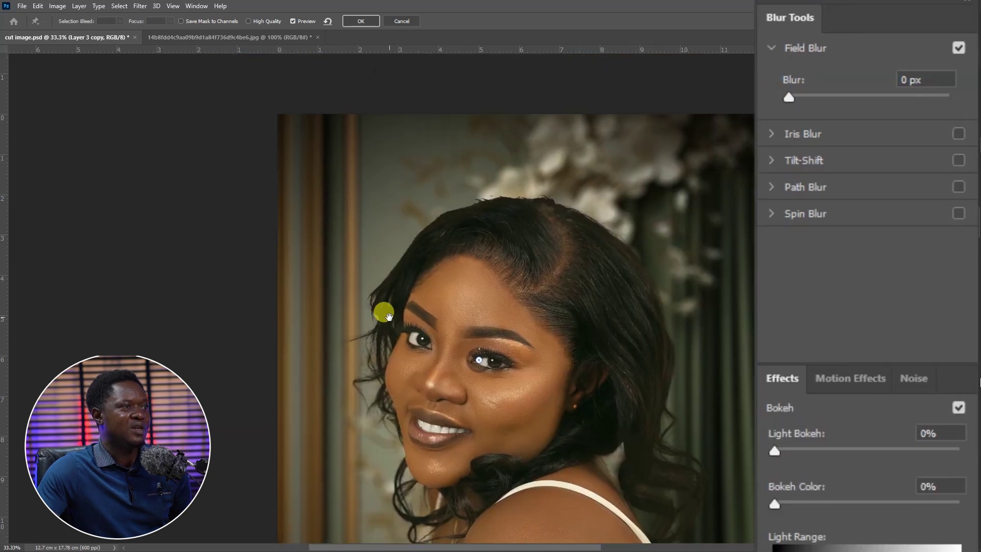
click(494, 182)
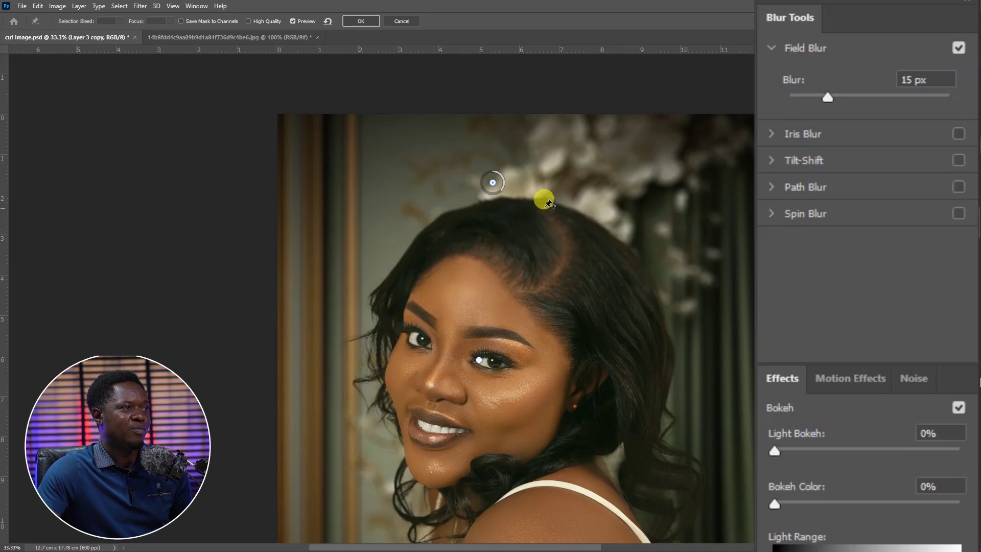
mouse_move(499, 187)
mouse_down()
mouse_move(499, 173)
mouse_move(504, 180)
mouse_up()
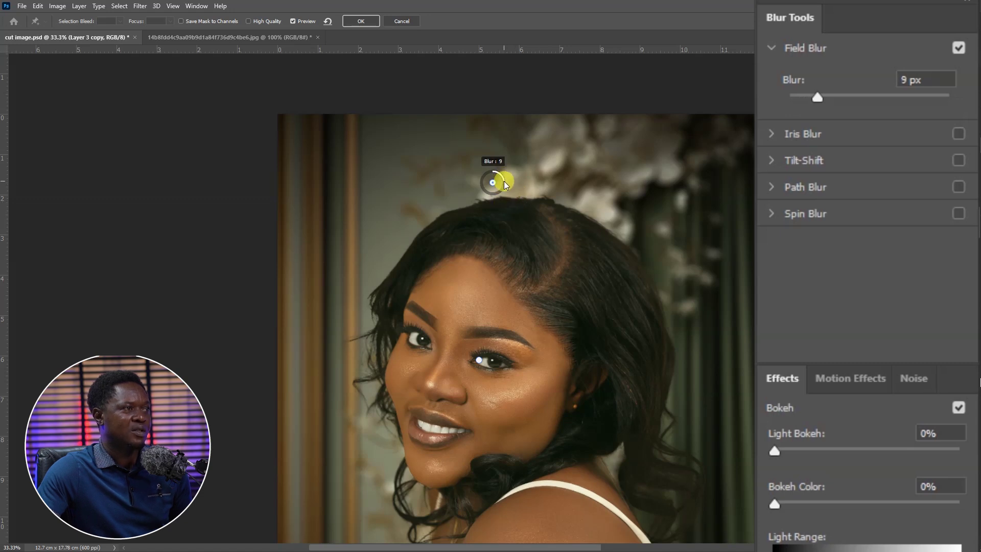
drag(505, 179, 504, 176)
mouse_move(811, 96)
mouse_down()
mouse_move(831, 98)
mouse_move(813, 97)
mouse_up()
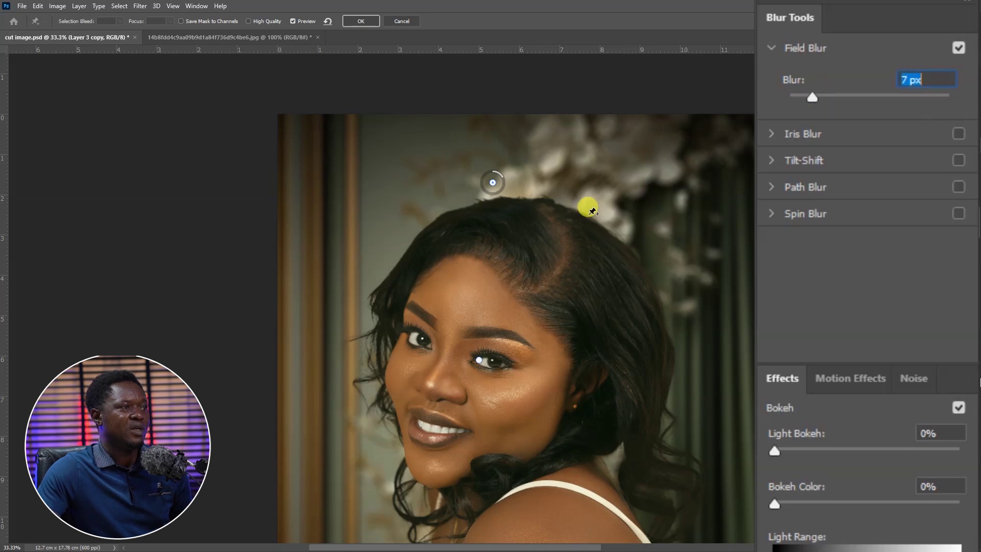
- Add two 6 px blur pins on the face side of the hair, one at eye level and one beside the curls below the chin
scroll(301, 306, right, 2)
click(302, 309)
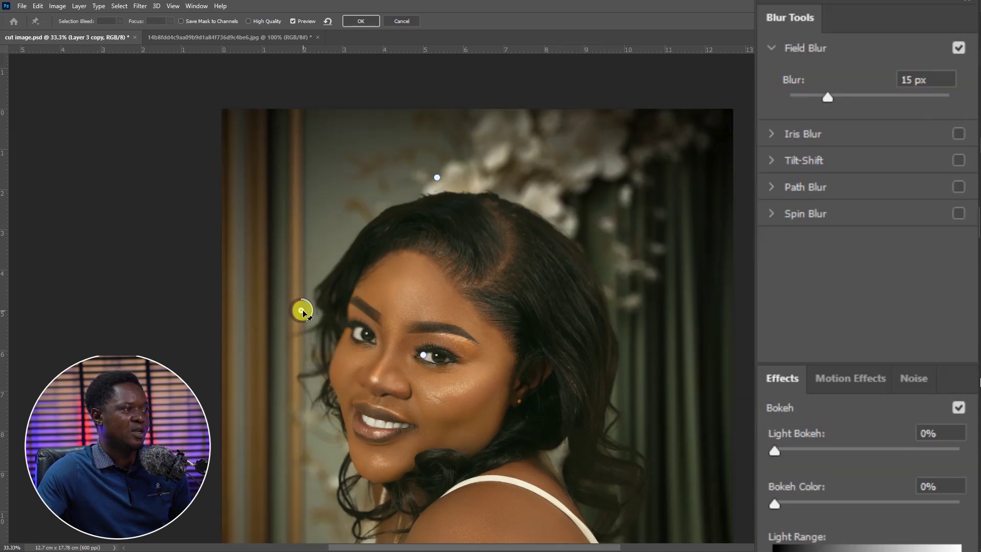
drag(823, 95, 808, 97)
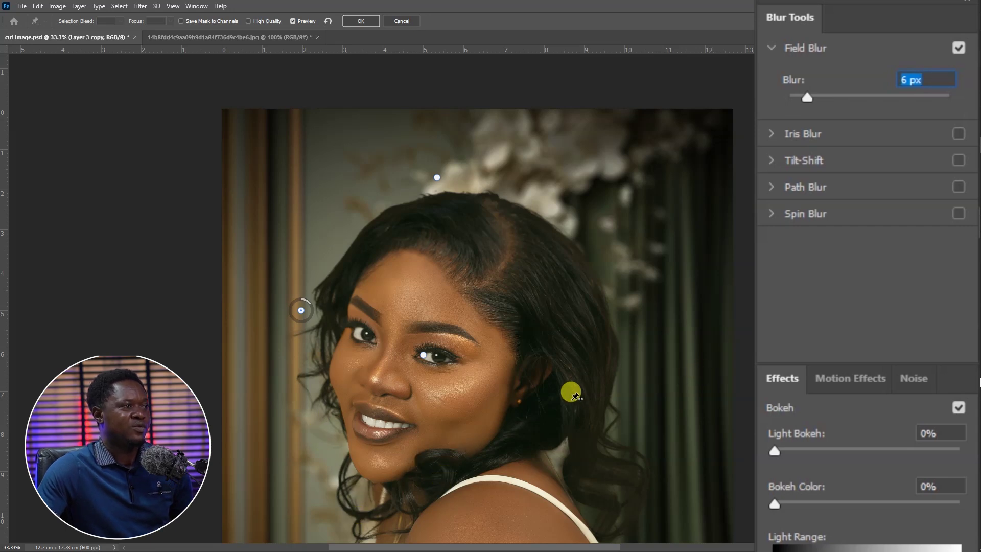
scroll(755, 521, down, 3)
scroll(756, 521, down, 1)
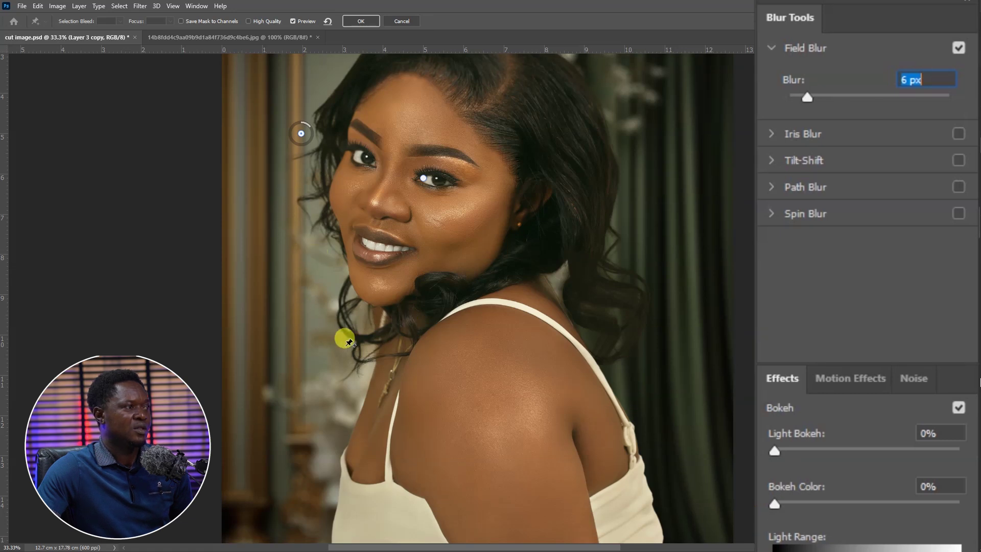
click(330, 332)
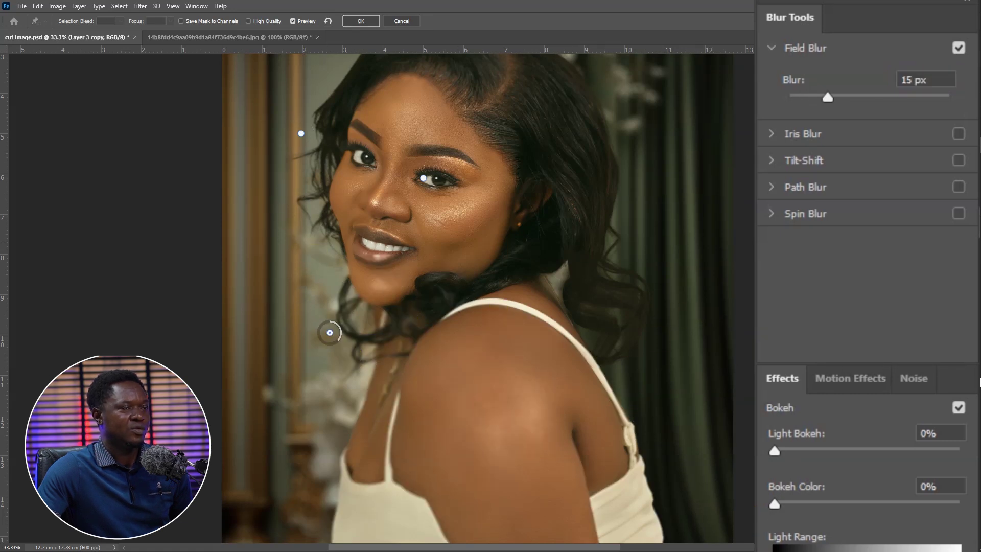
drag(824, 97, 808, 97)
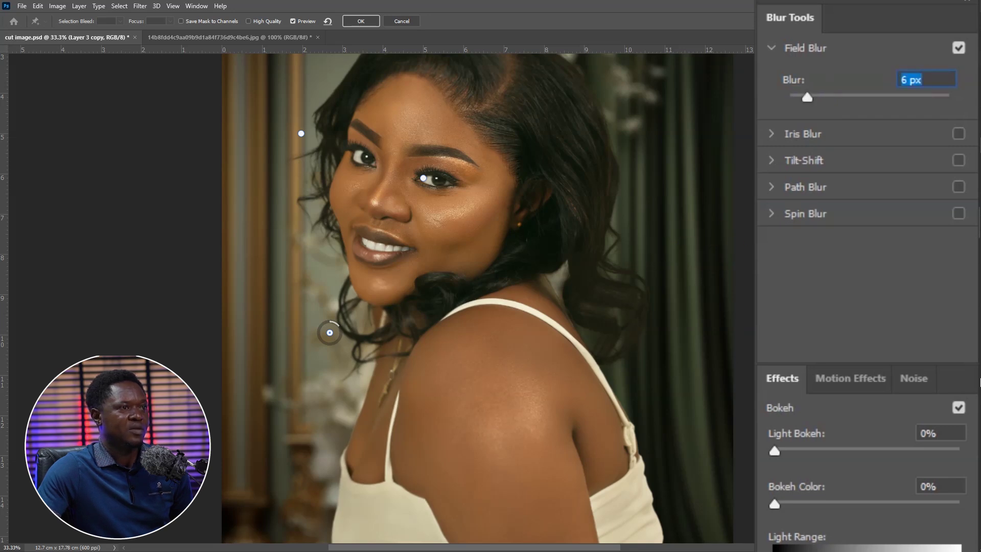
- Add a blur pin on the dark curtain beside the hair behind her shoulder and set its blur to 7 px
scroll(752, 443, up, 5)
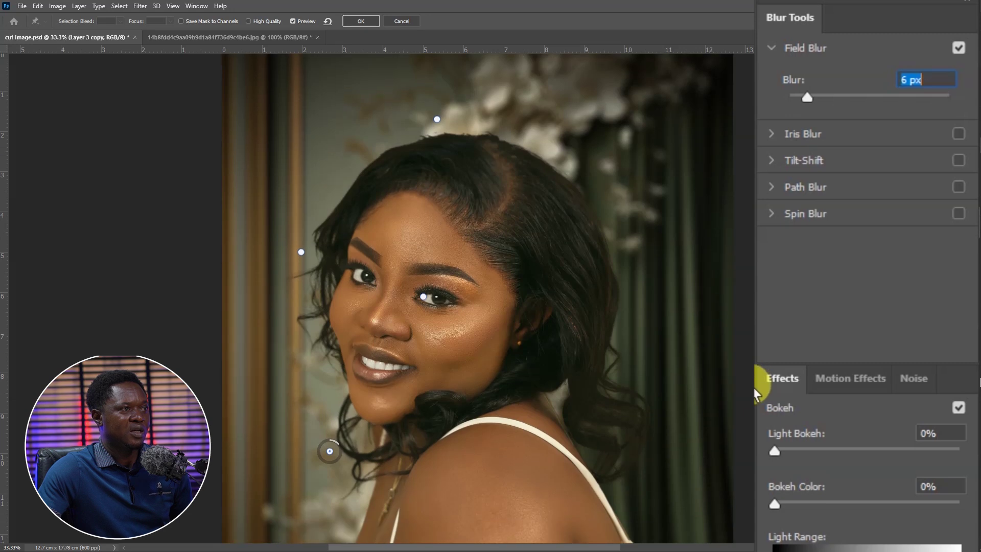
click(662, 383)
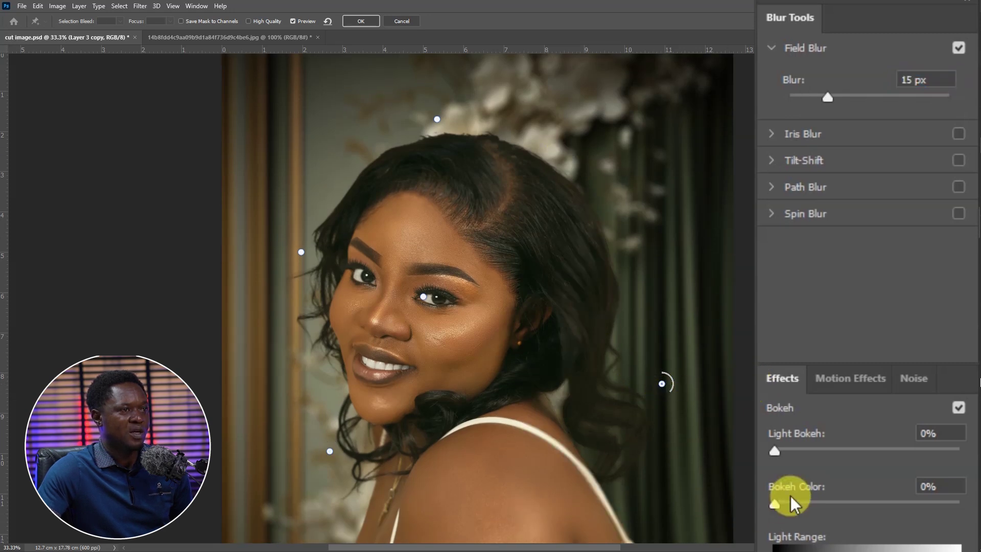
mouse_move(823, 93)
mouse_down()
mouse_move(802, 100)
mouse_move(812, 98)
mouse_up()
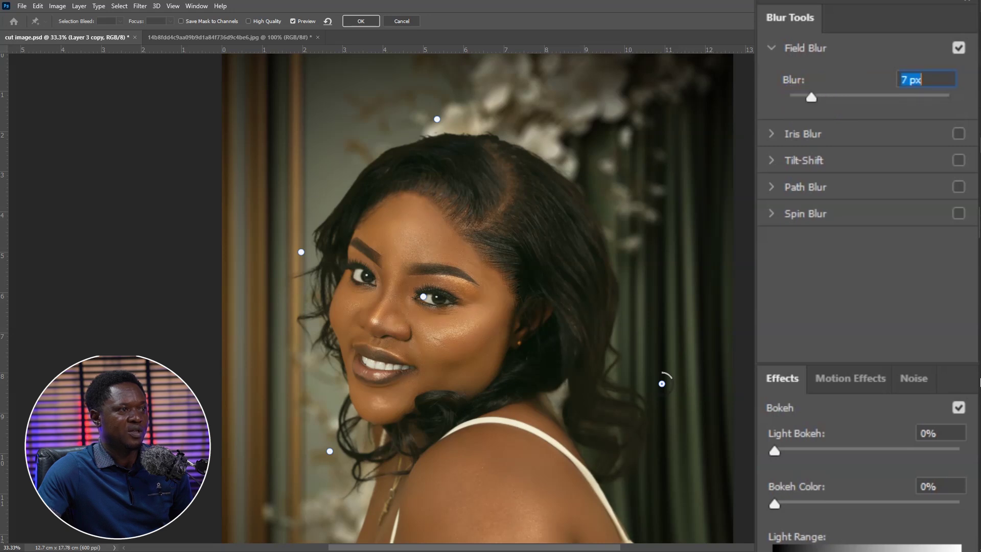
- Add two 6 px blur pins along her front, one beside the upper chest and one at the dress's lower front edge
scroll(382, 305, down, 10)
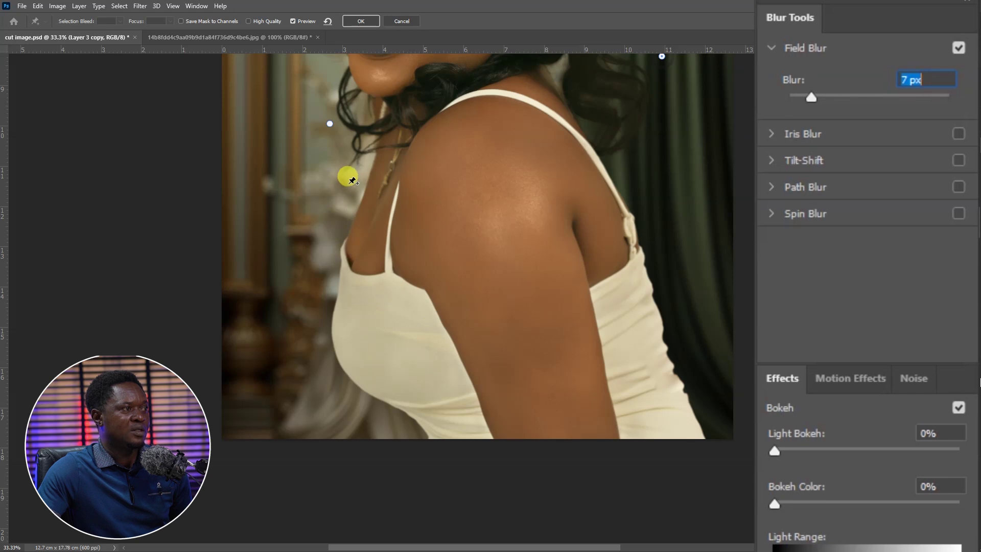
click(347, 184)
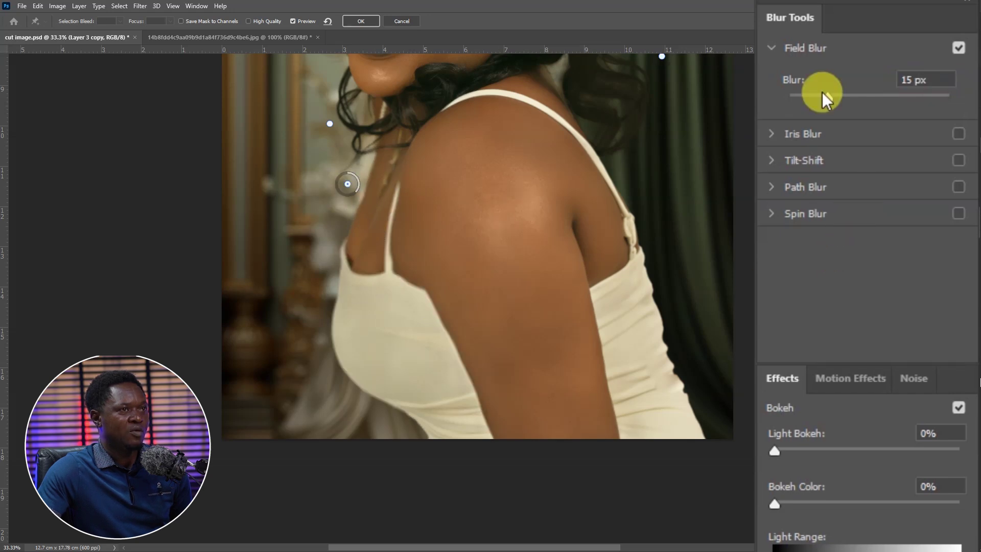
drag(820, 93, 810, 99)
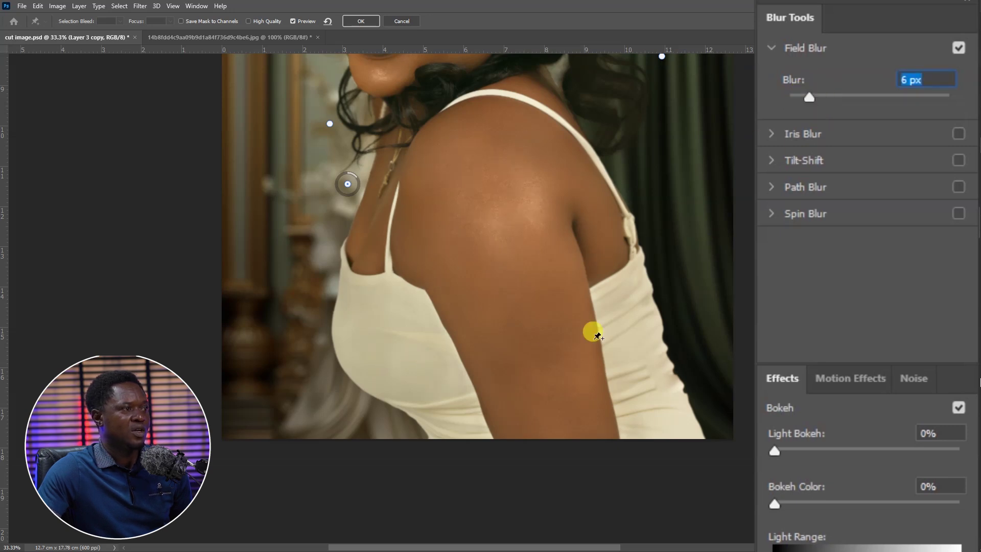
click(394, 431)
drag(826, 96, 808, 96)
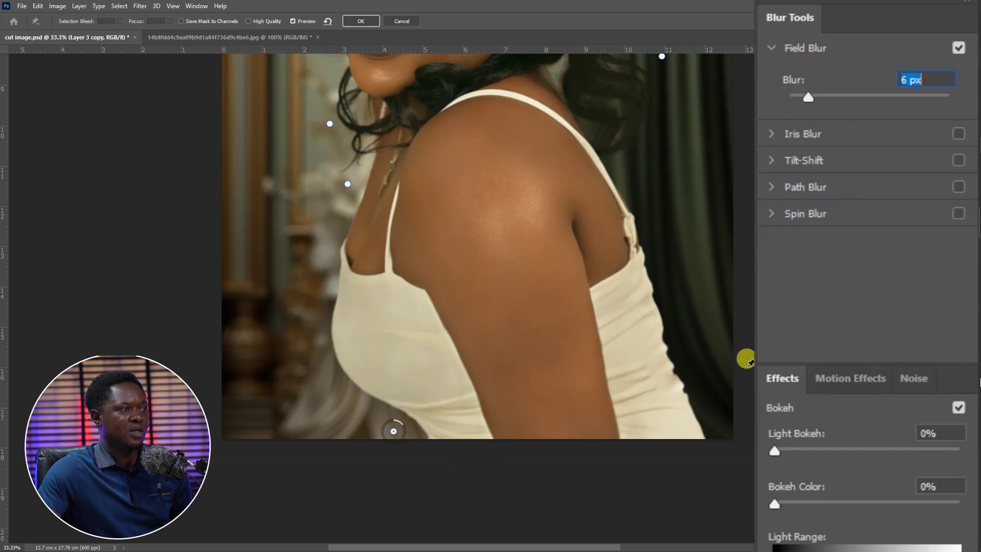
- Add four blur pins along her back and the dress's rear edge, three at 6 px and the one beside the dress's upper edge at 5 px
click(701, 392)
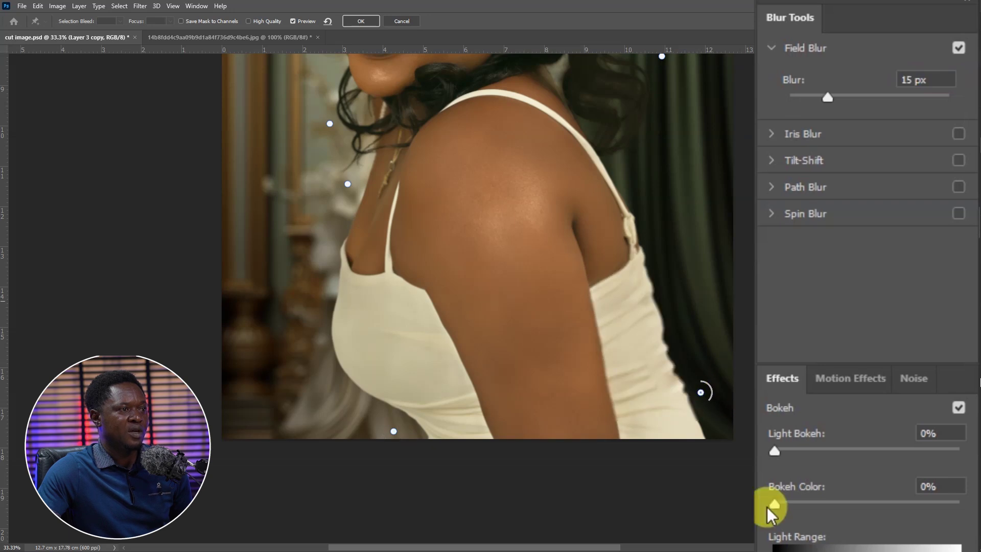
drag(817, 98, 810, 98)
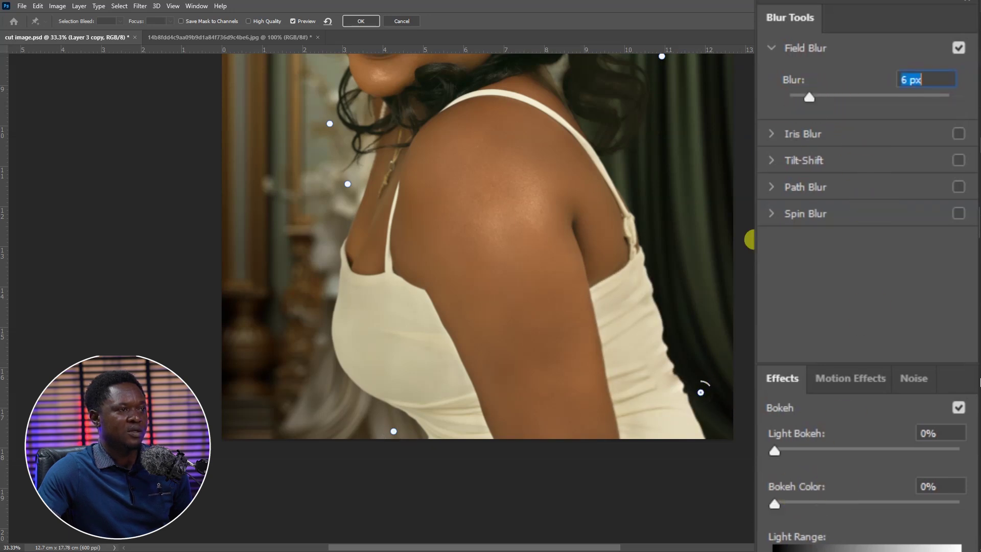
click(681, 310)
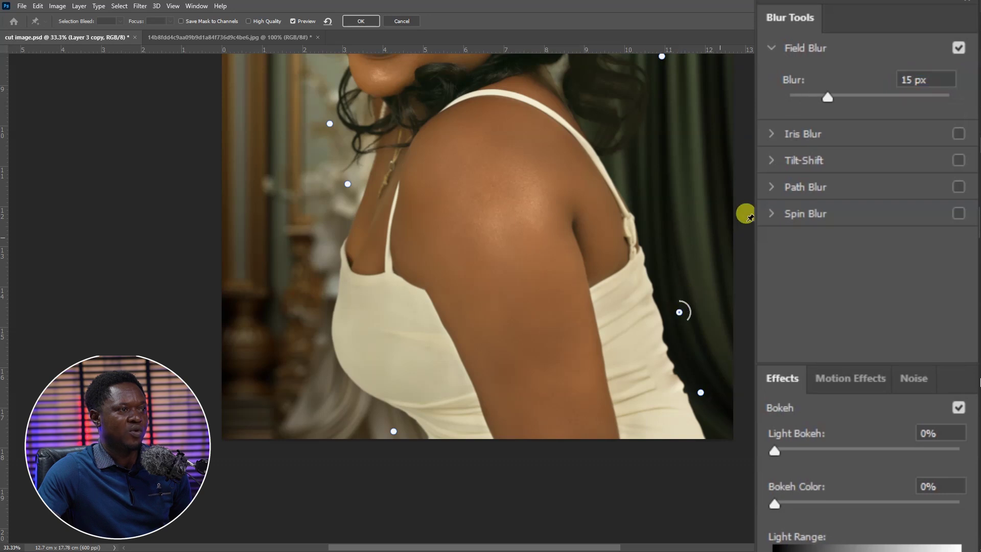
drag(817, 96, 809, 95)
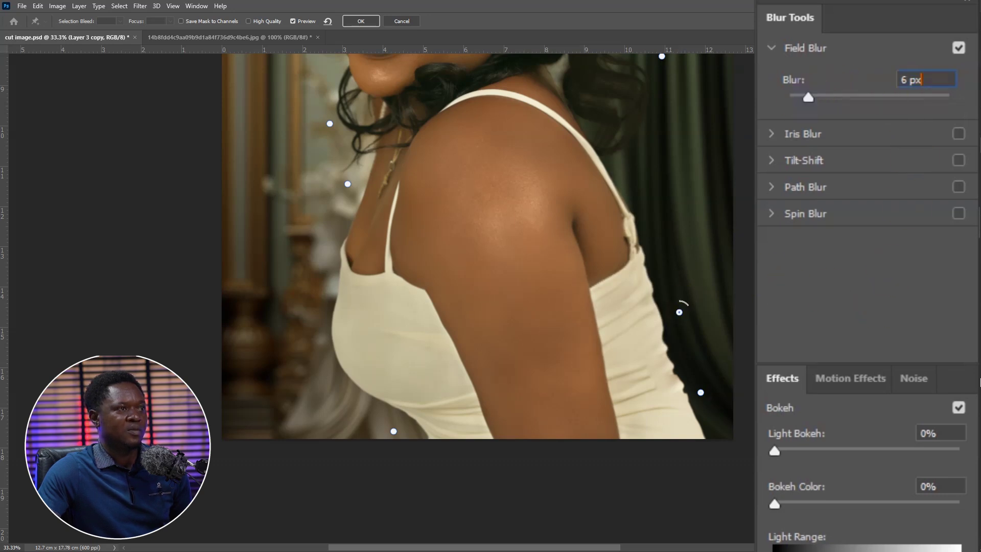
click(642, 186)
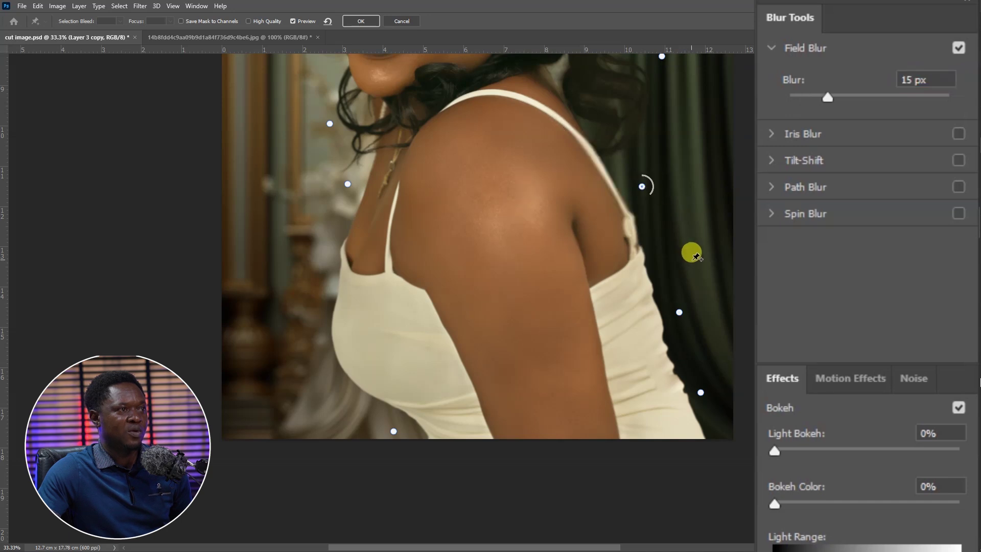
drag(835, 96, 811, 113)
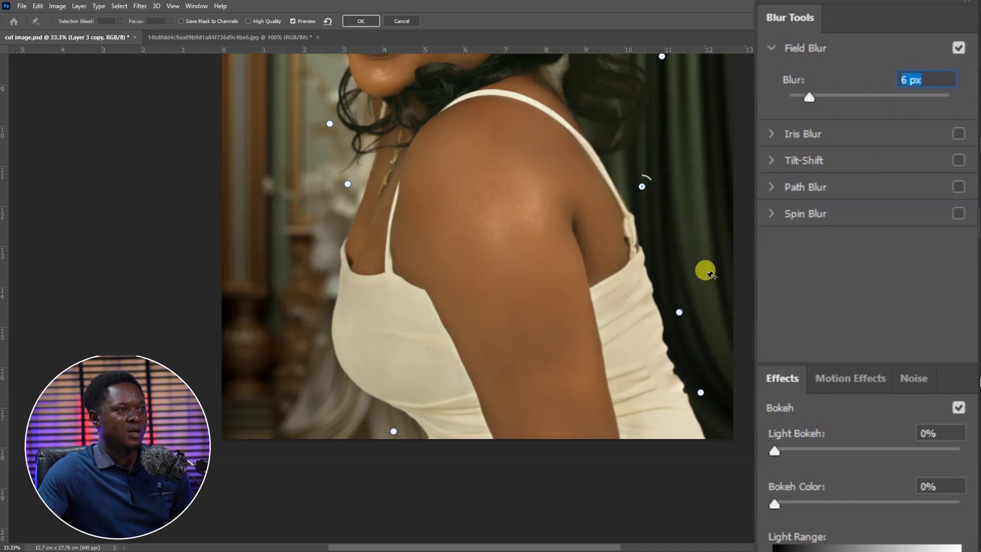
click(667, 263)
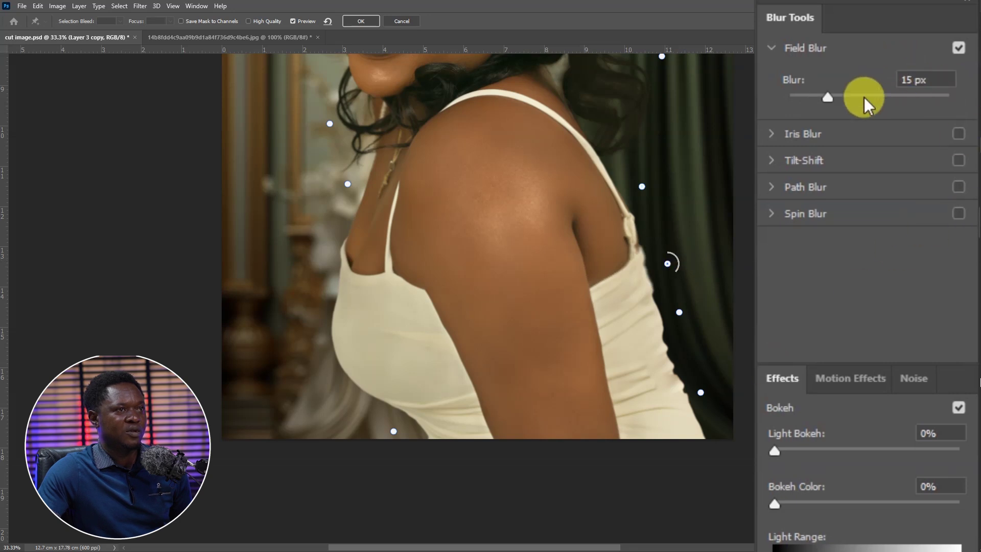
drag(832, 98, 808, 95)
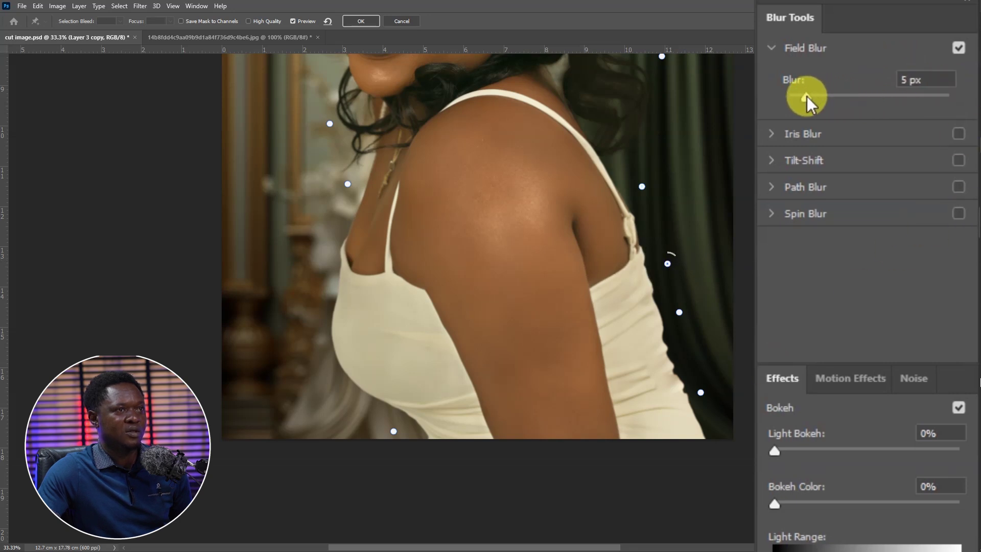
- Set the blur pin above the head to 8 px and apply the Field Blur to the portrait
key(ctrl+minus)
scroll(453, 300, up, 3)
scroll(457, 330, up, 1)
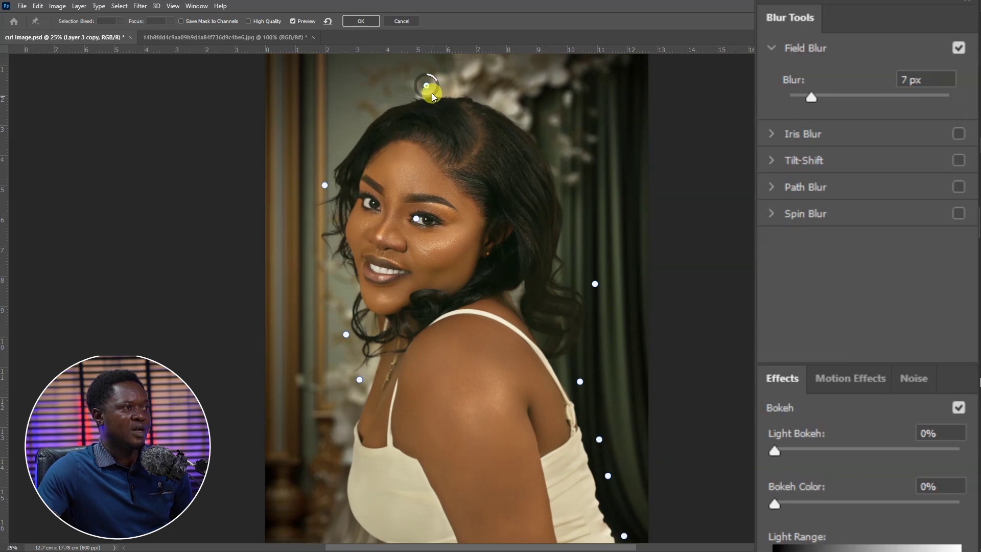
drag(811, 97, 815, 98)
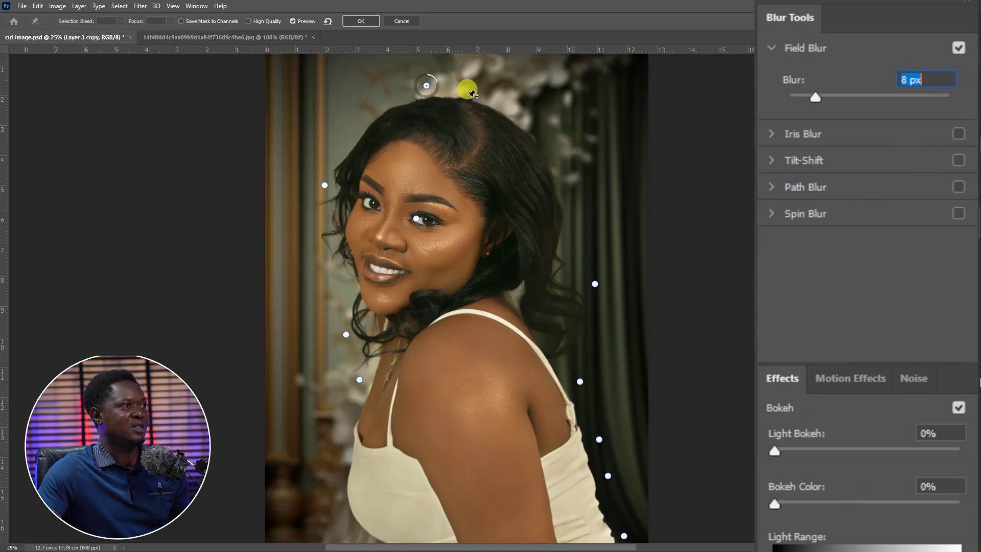
click(360, 22)
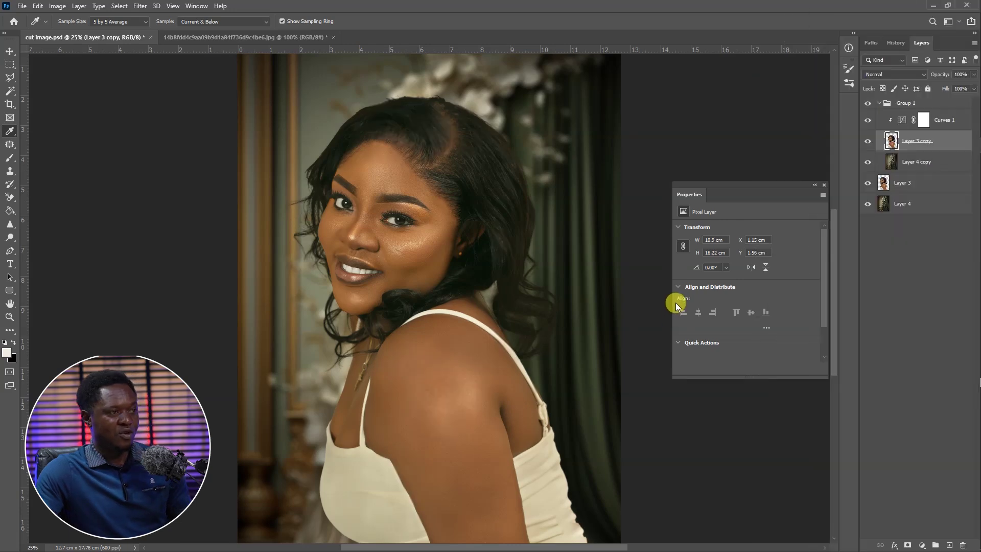
key(ctrl+plus)
key(ctrl+plus)
key(ctrl+plus)
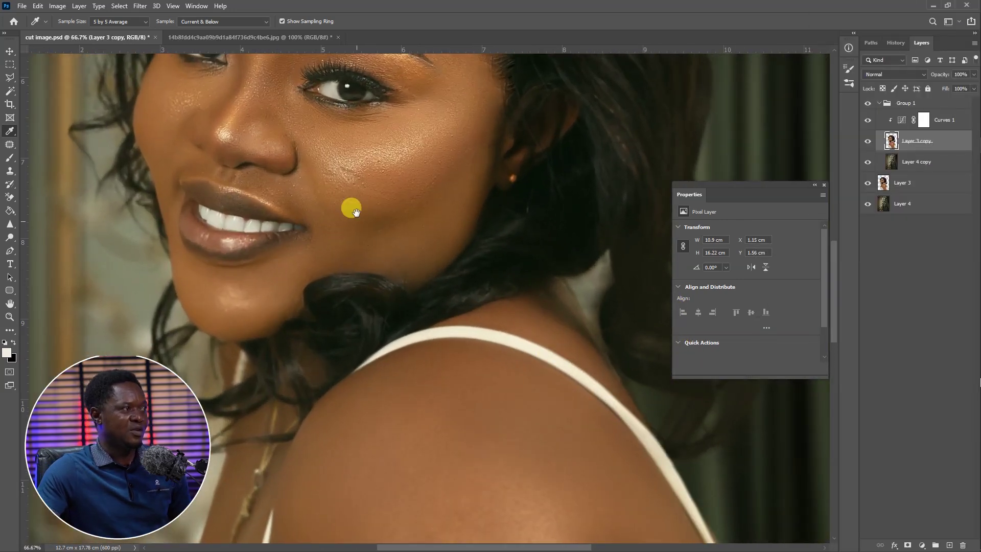
- Inspect the softened portrait edges around the hair, face, shoulder and dress up close, and finish with the whole composite in view
scroll(350, 206, up, 10)
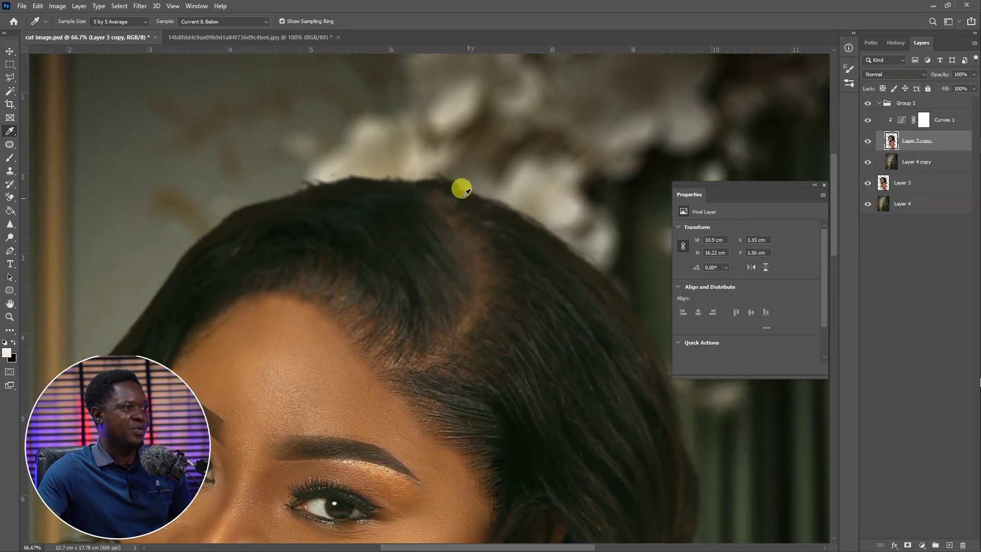
drag(170, 322, 236, 190)
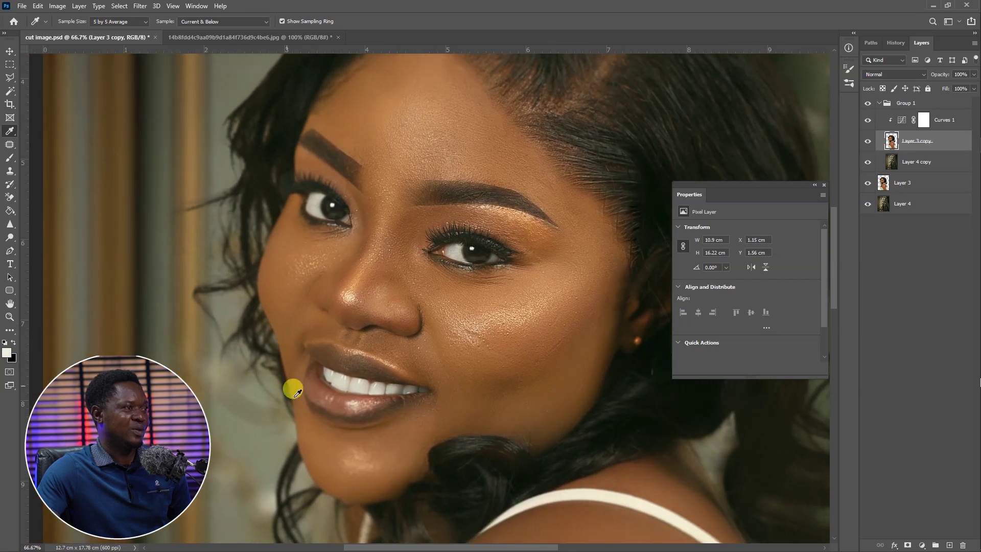
drag(336, 449, 208, 202)
drag(277, 299, 225, 105)
scroll(199, 228, down, 5)
key(ctrl+minus)
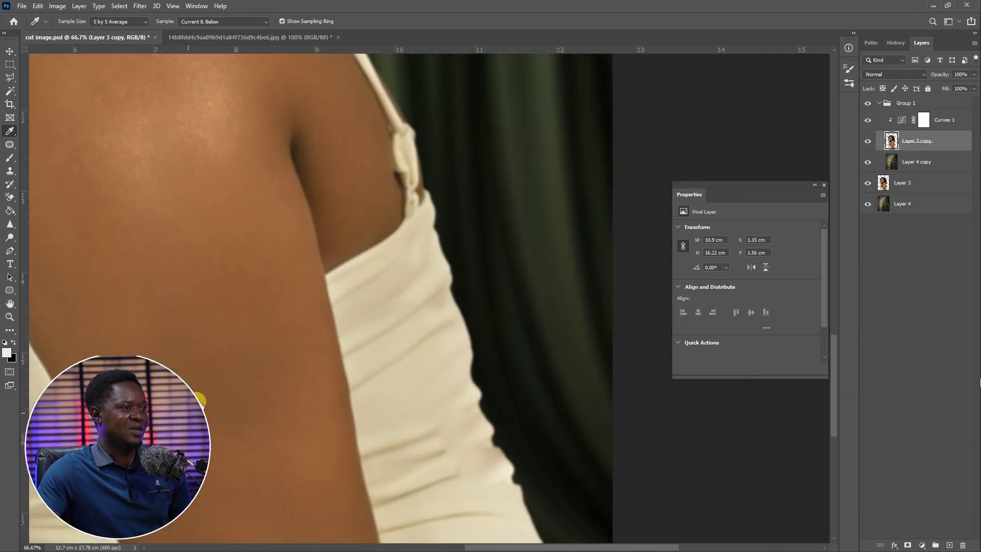
drag(342, 376, 445, 508)
scroll(449, 482, up, 2)
key(ctrl+minus)
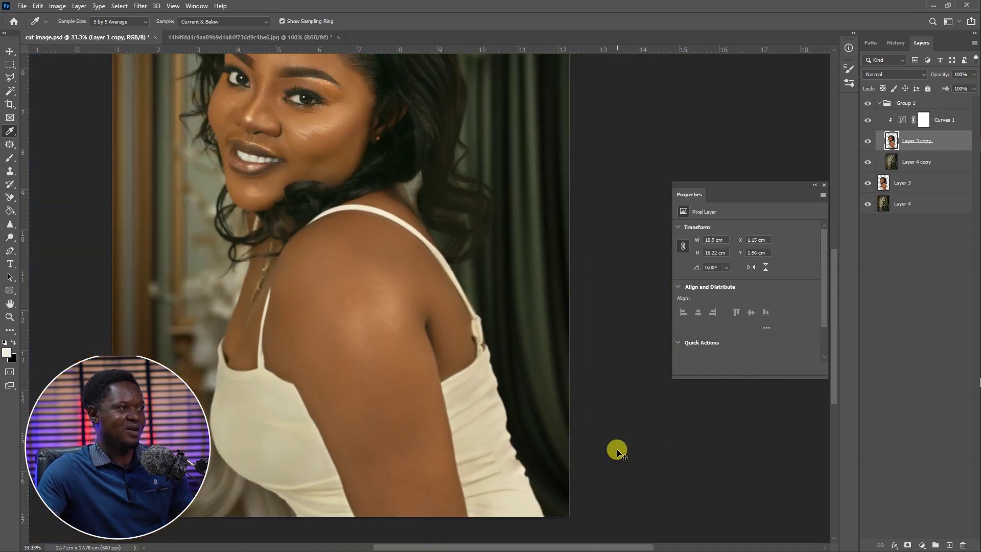
key(ctrl+minus)
drag(449, 274, 482, 361)
key(ctrl+minus)
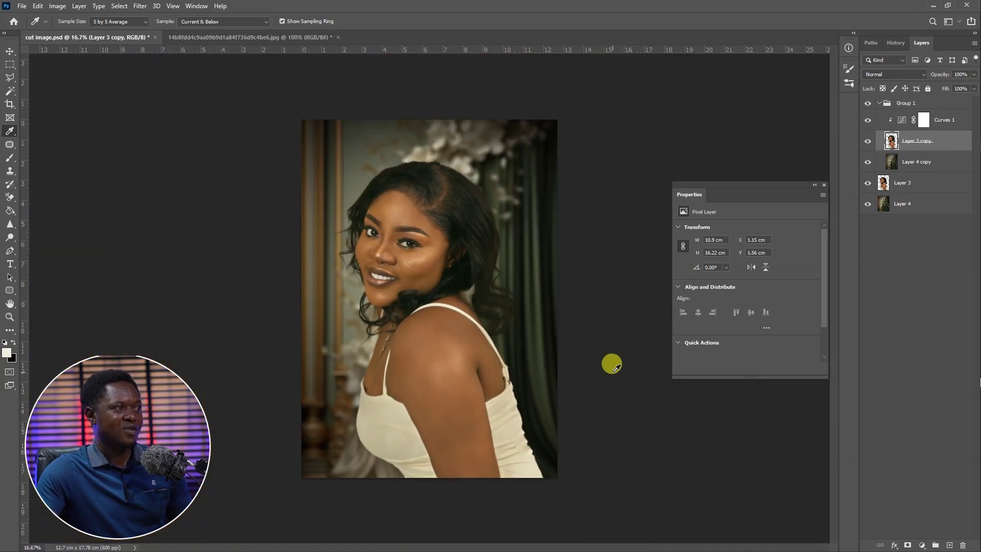
- Compare the blended composite with the original layers by hiding Group 1 and showing it again
key(ctrl+plus)
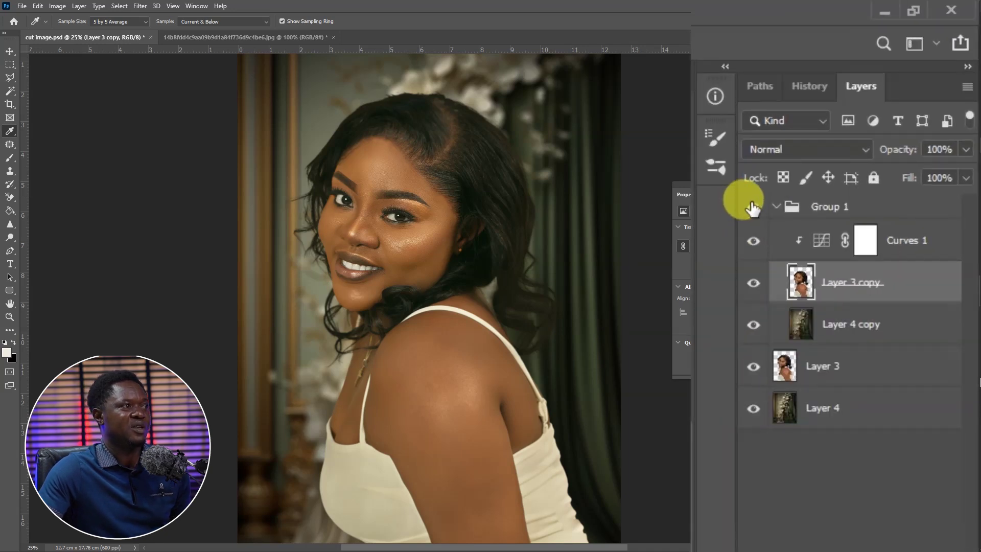
click(752, 208)
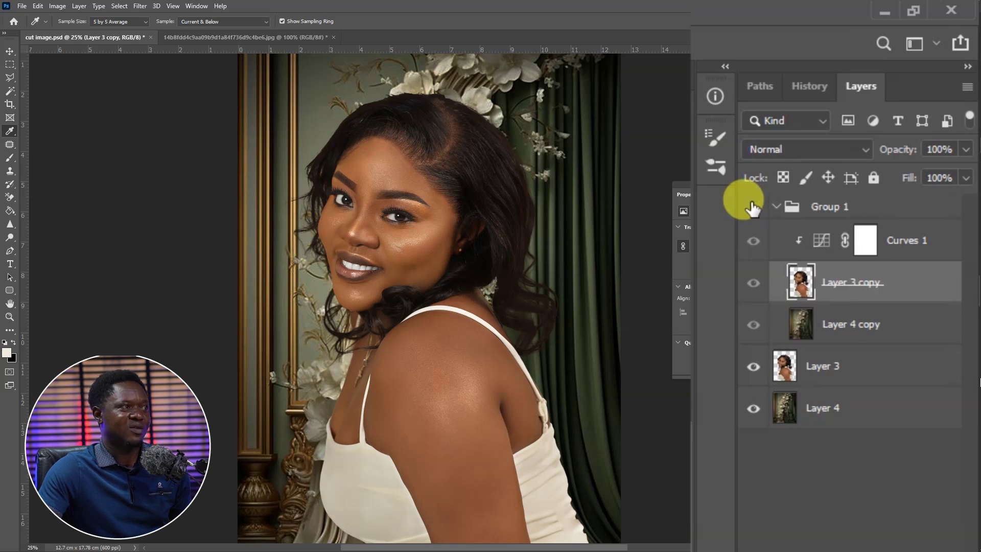
click(752, 208)
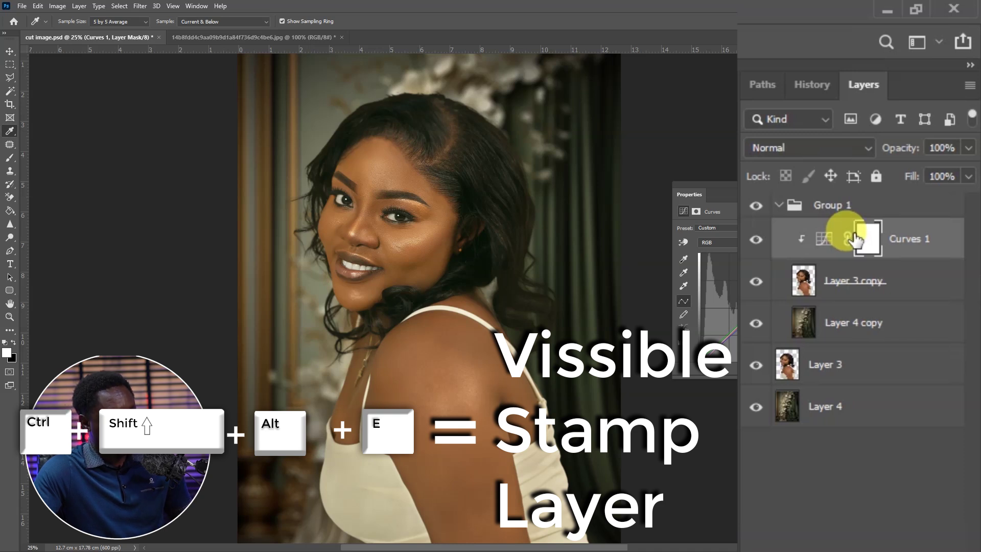
- Stamp all visible layers into a new layer above Curves 1 and open it in the Camera Raw Filter
key(ctrl+shift+alt+e)
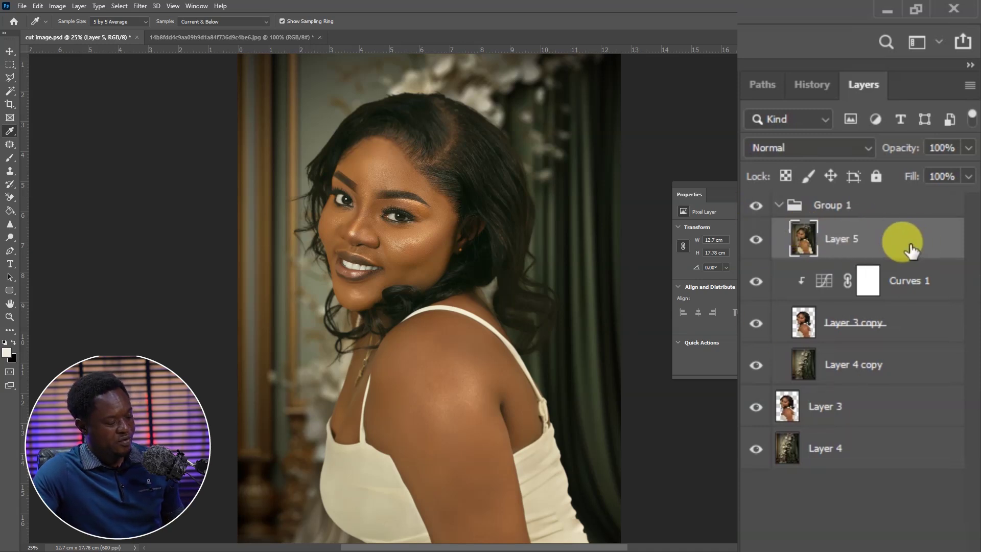
click(140, 7)
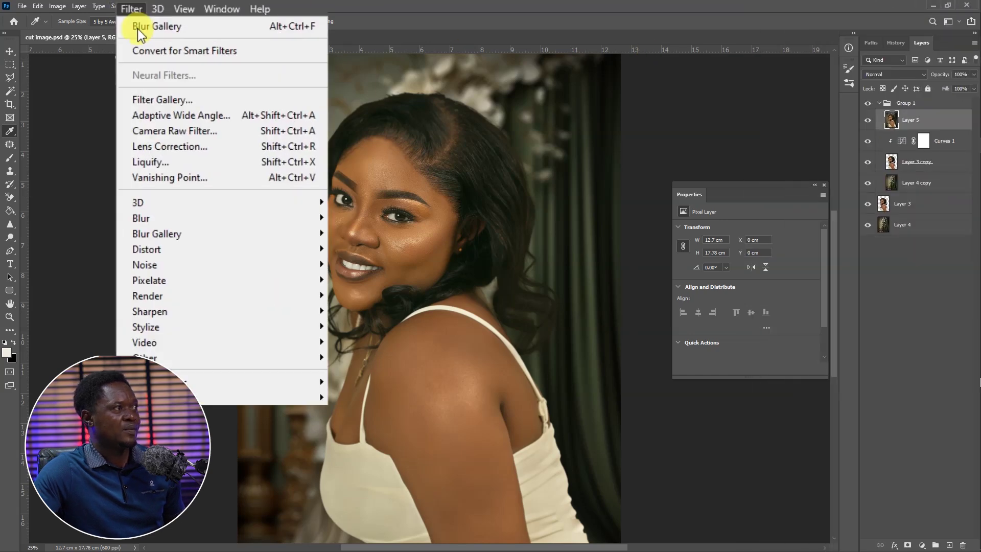
click(153, 131)
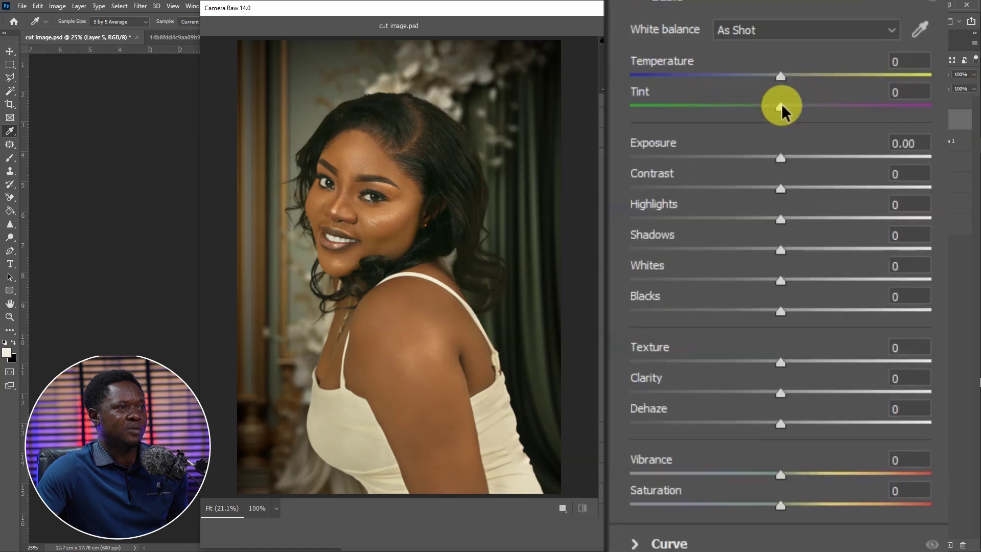
- Adjust the stamped layer's white balance to a tint of +22 and a temperature of -1
drag(782, 105, 808, 107)
drag(808, 107, 816, 105)
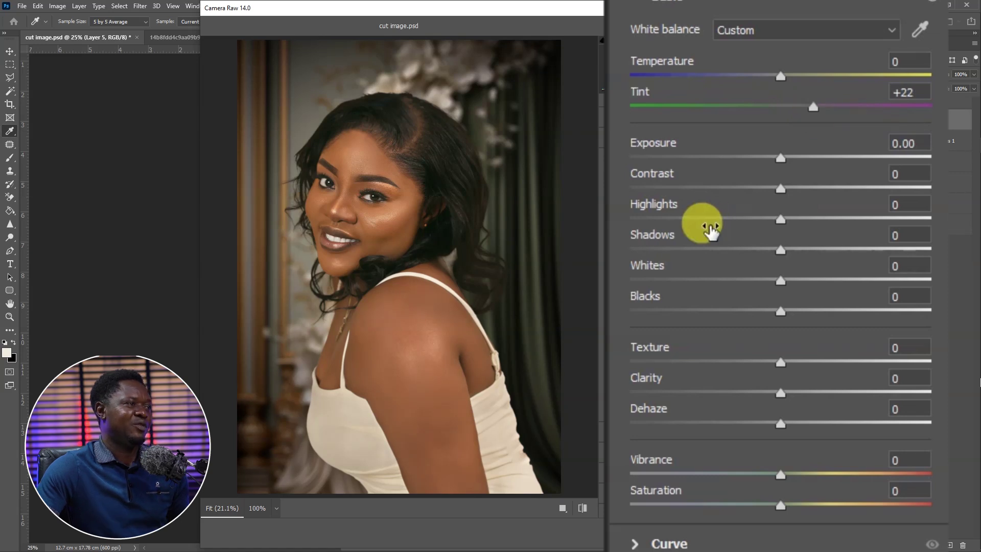
drag(783, 77, 779, 76)
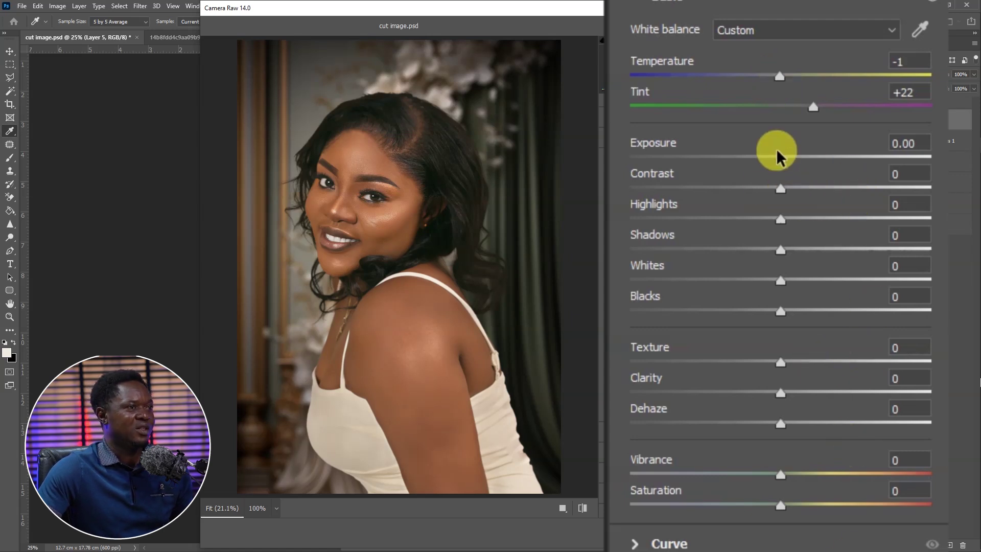
- Set exposure to +0.15, contrast to +10 and highlights to +13, and apply the Camera Raw adjustments
drag(783, 157, 789, 158)
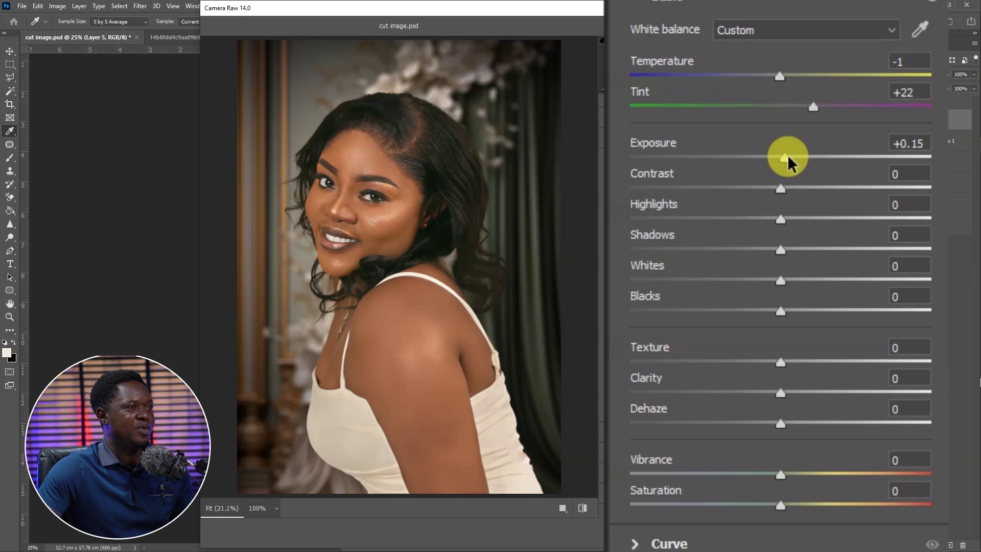
mouse_move(781, 188)
mouse_down()
mouse_move(807, 188)
mouse_move(796, 189)
mouse_up()
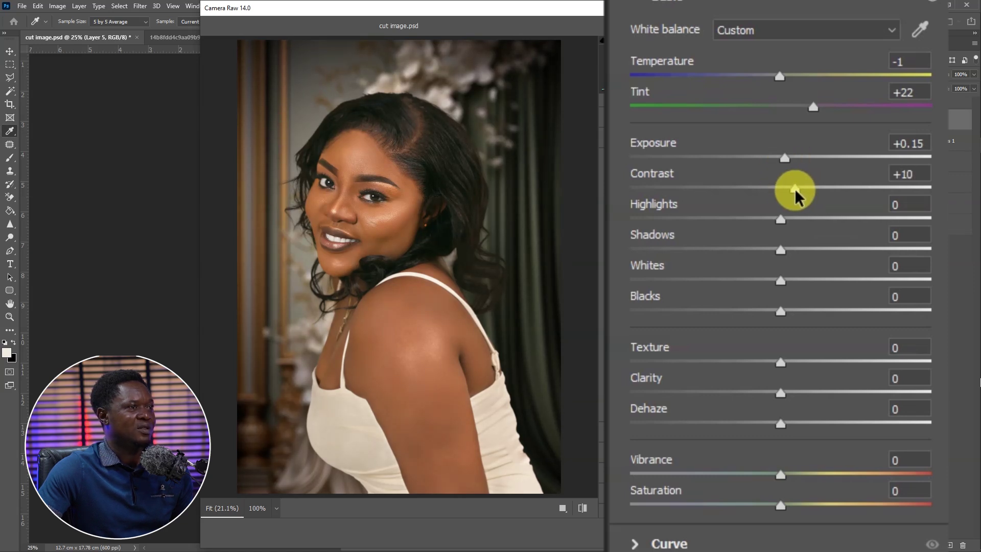
drag(779, 217, 799, 219)
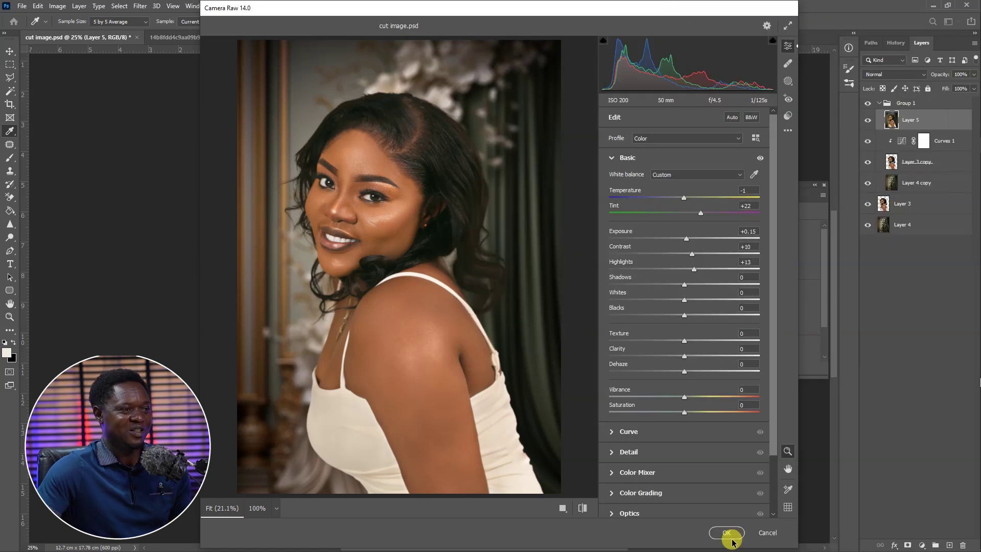
click(727, 533)
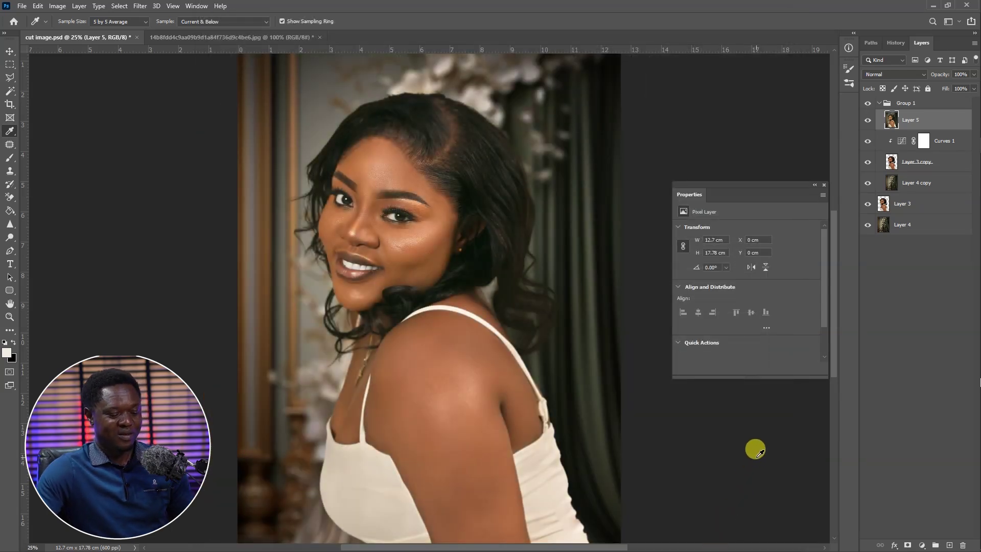
- Compare the color-graded result with the unedited composite by toggling Group 1 off and back on
key(ctrl+plus)
key(ctrl+minus)
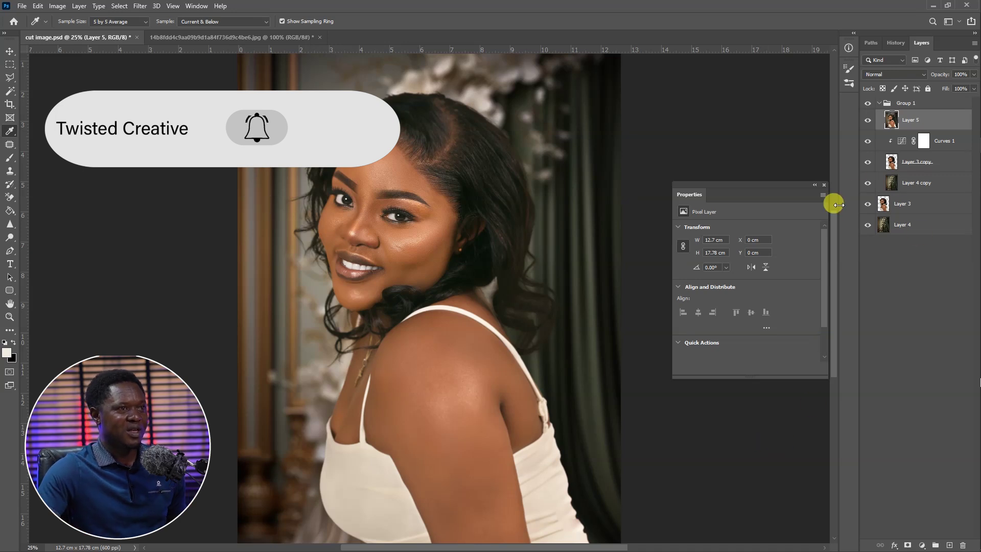
click(867, 104)
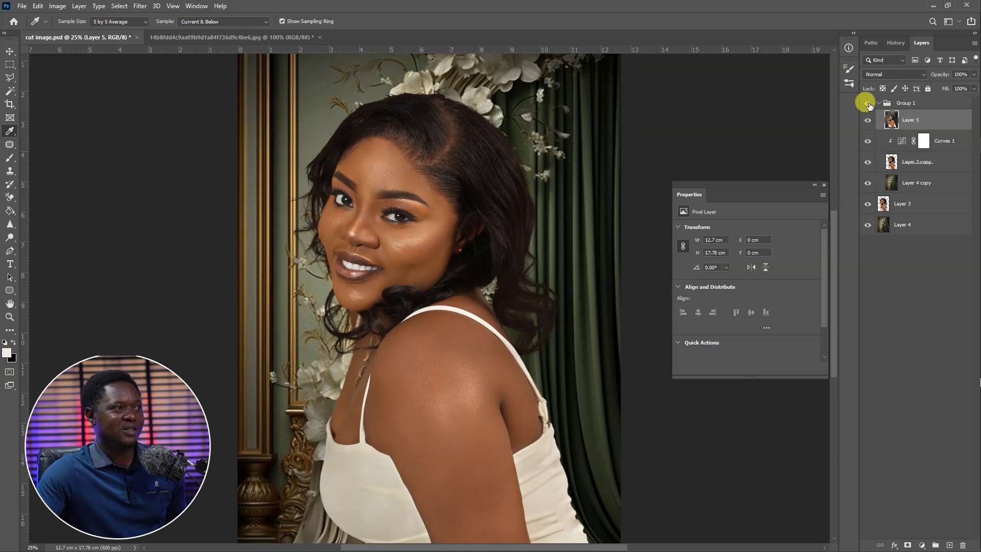
click(868, 104)
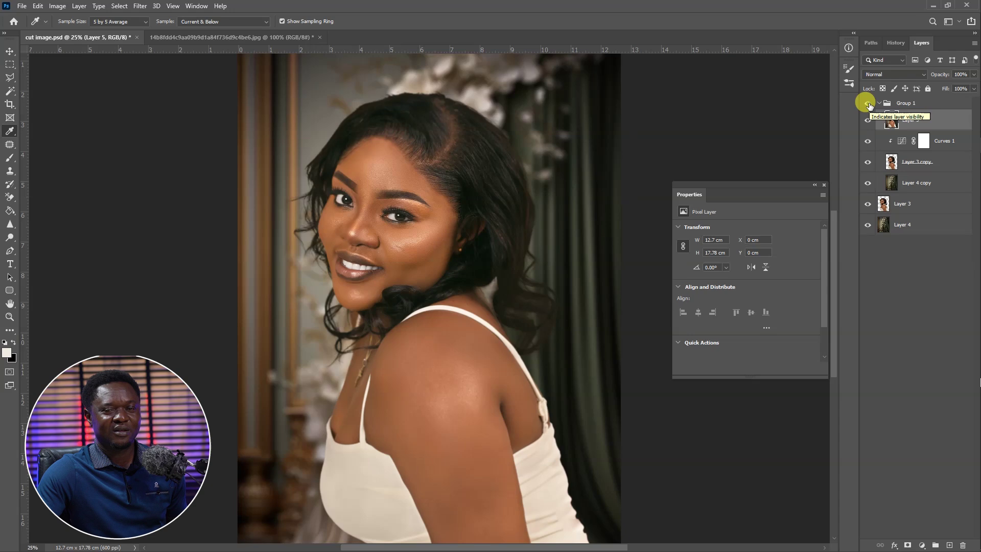